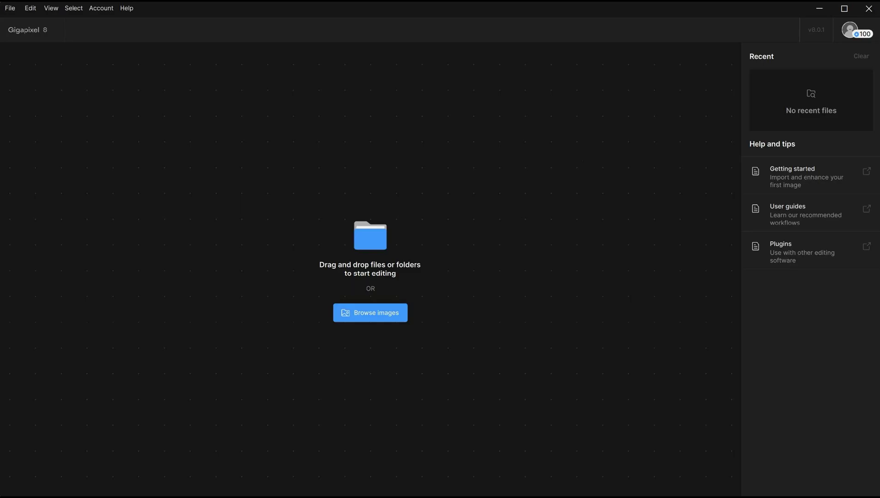
Load alien 1024px.png and zoom out until the whole 1024×1024 portrait fits on the canvas
drag(879, 203, 388, 228)
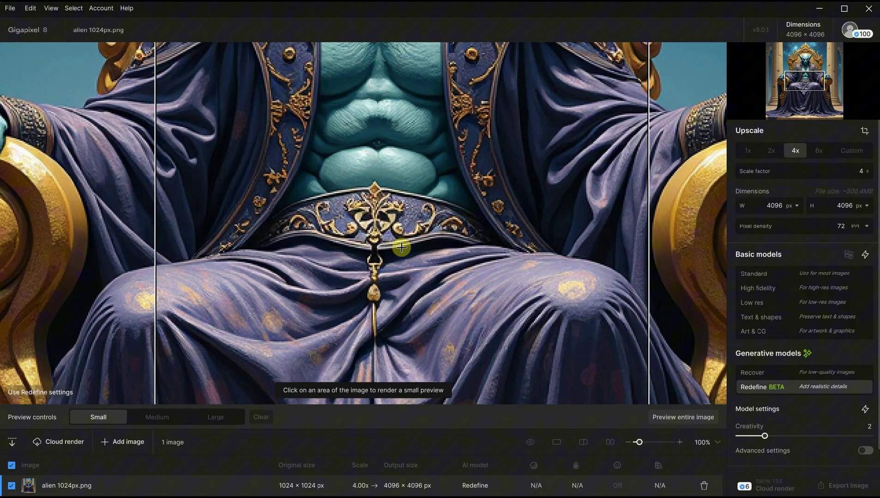
scroll(445, 229, down, 5)
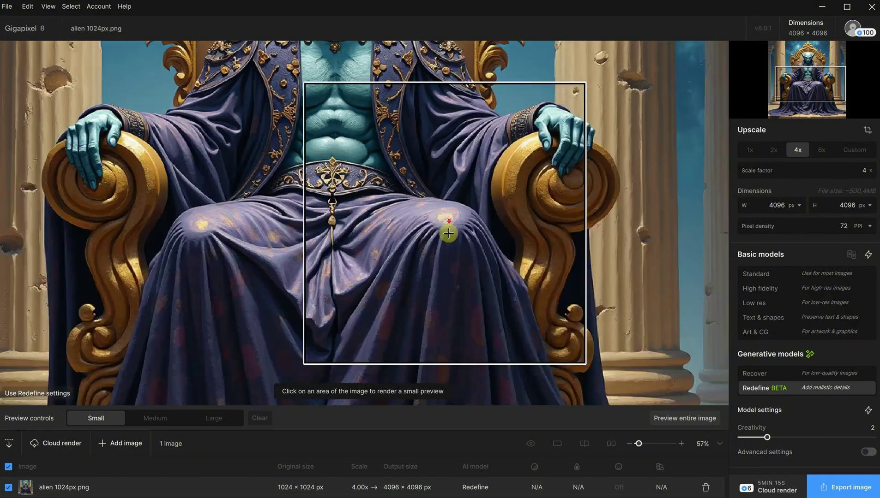
scroll(439, 210, down, 1)
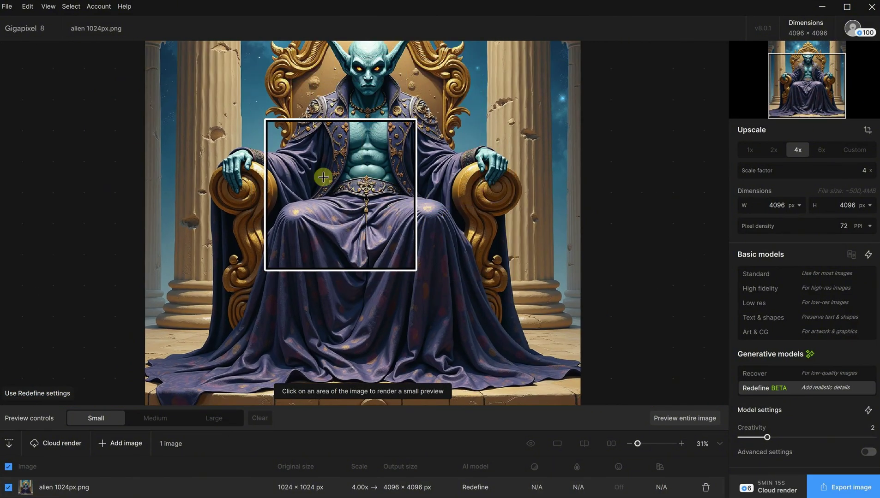
Pick the Standard model, try 1x, 2x, 6x and Custom, then settle on 4x and view the face
click(799, 275)
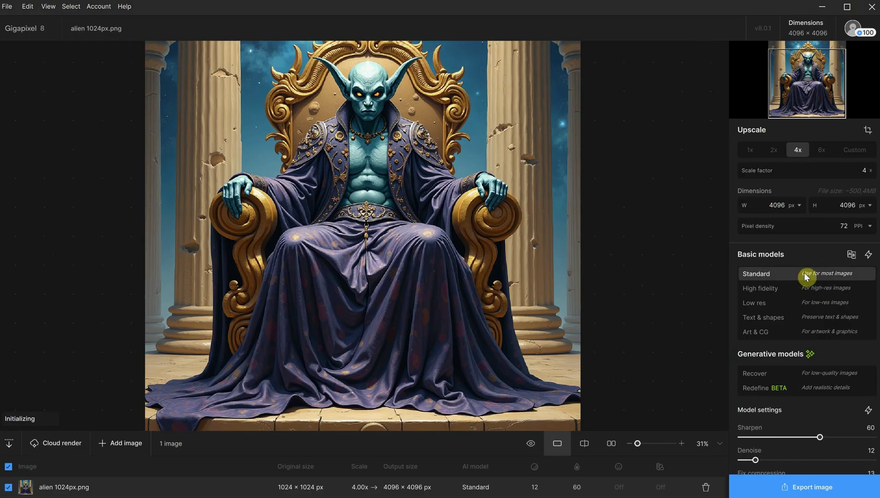
click(749, 151)
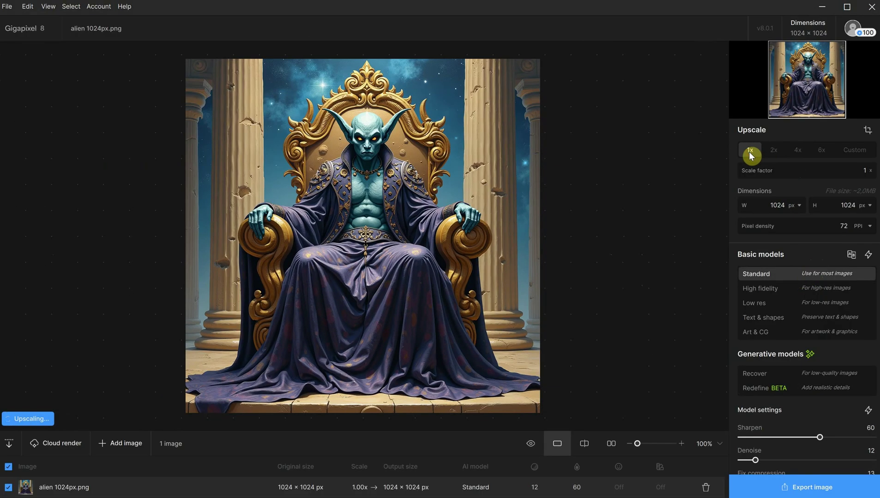
click(771, 152)
click(795, 152)
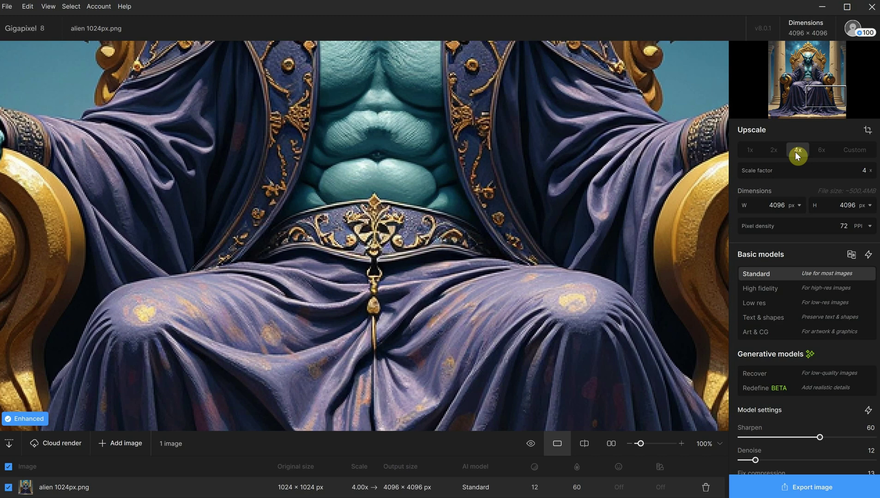
click(820, 153)
click(853, 154)
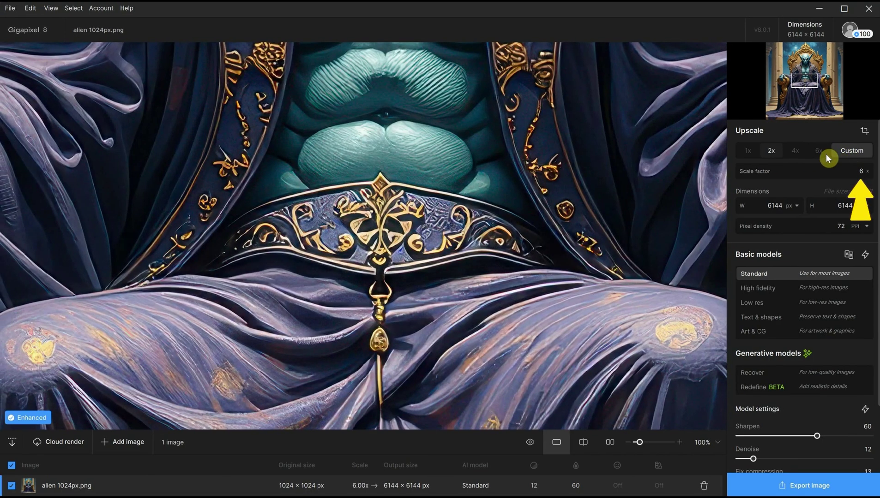
click(795, 151)
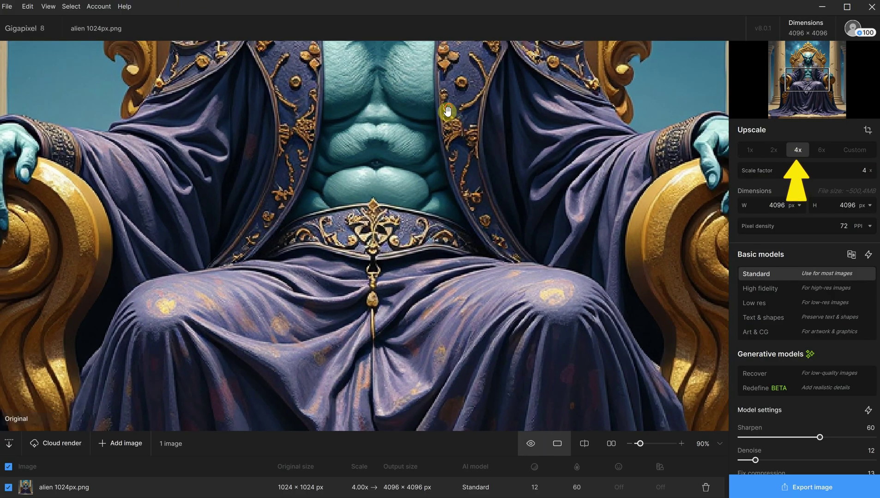
drag(443, 116, 462, 390)
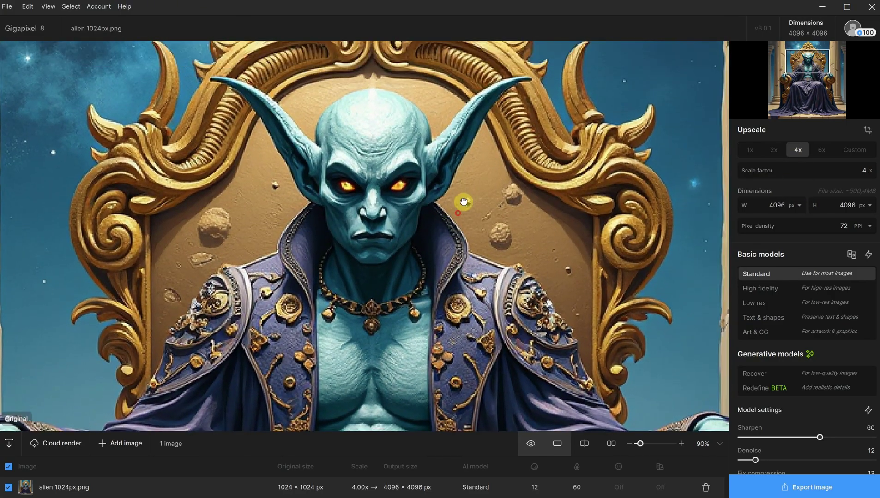
Enable basic-model auto-tuning, choose High fidelity, and hold on the image to compare with the original
click(866, 256)
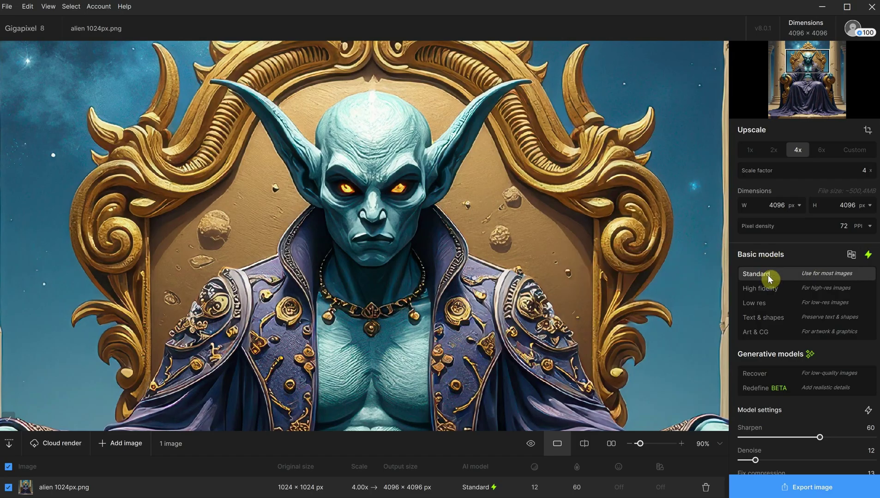
click(759, 289)
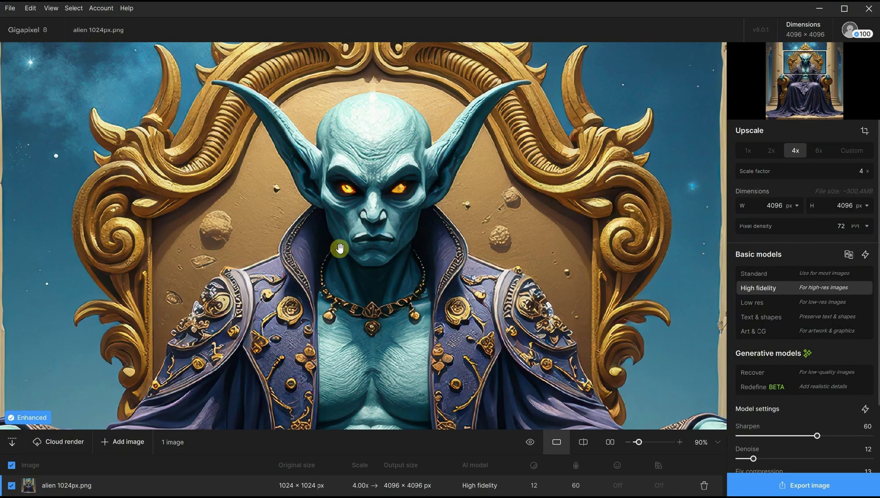
drag(340, 249, 370, 246)
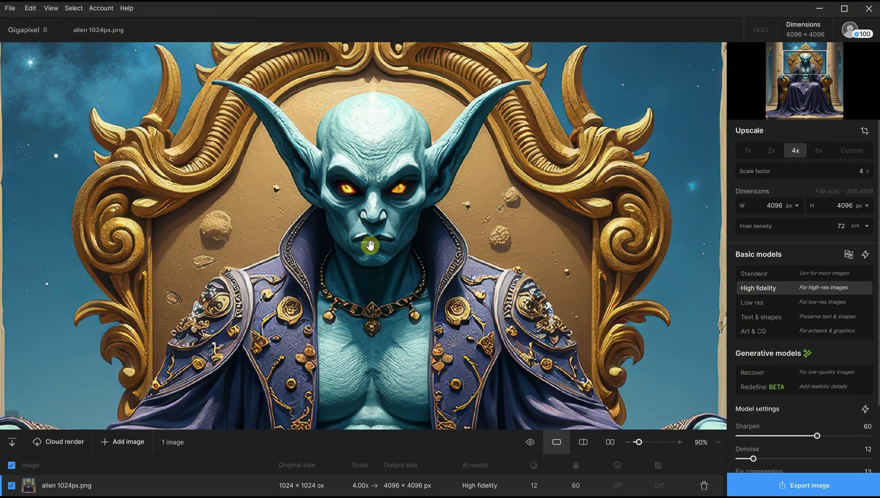
Compare original and upscale in split view, then side by side, zoomed in
click(583, 443)
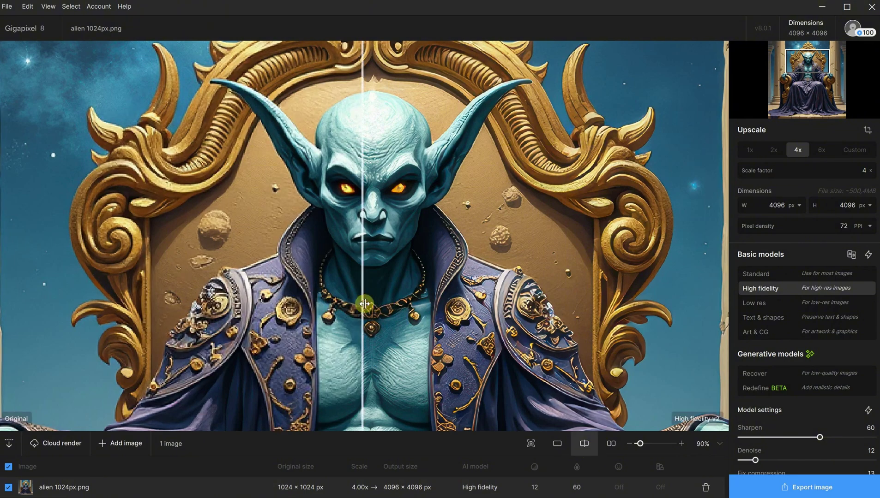
drag(364, 304, 405, 263)
click(611, 444)
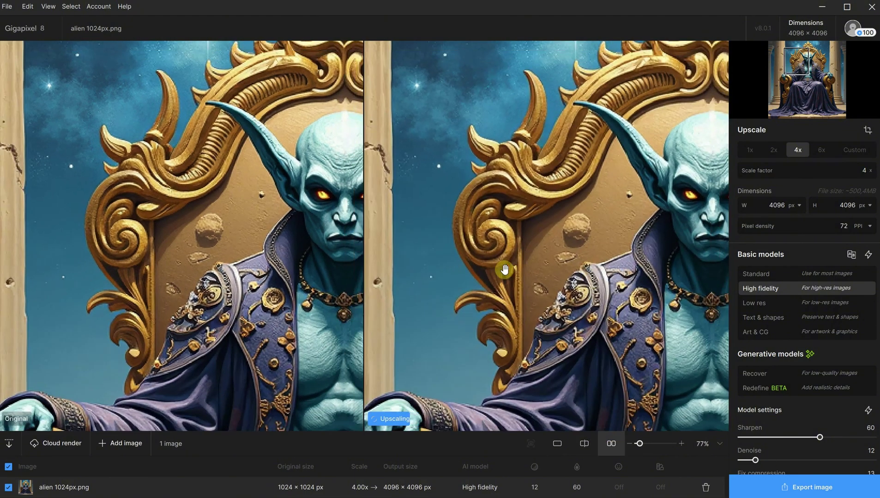
scroll(462, 258, up, 3)
scroll(497, 254, up, 1)
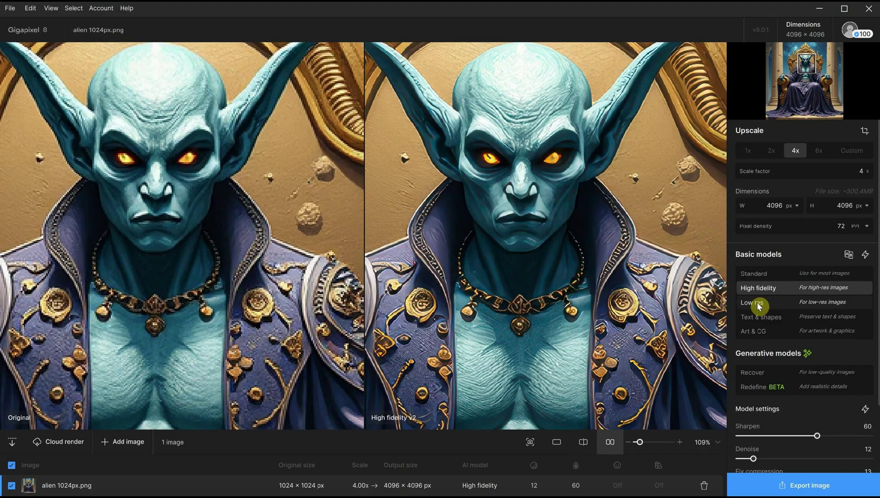
Try Low res and Text & shapes, settle on Art & CG, and return to single view
click(759, 304)
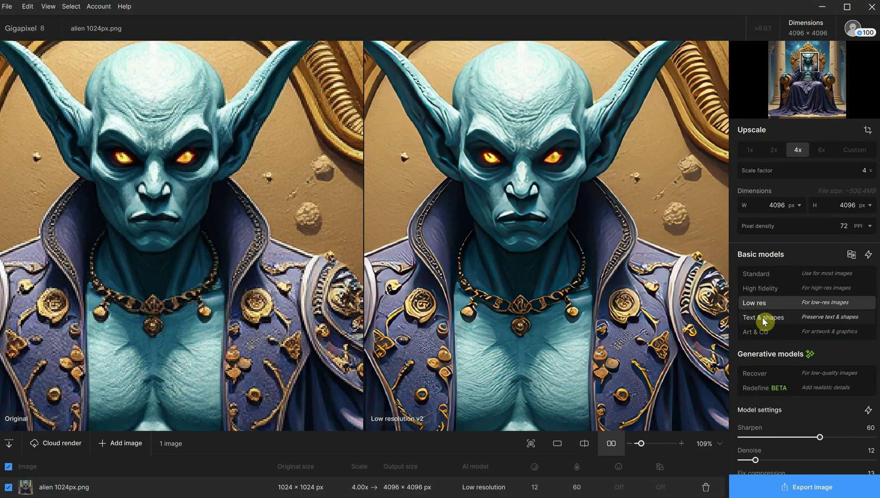
click(763, 319)
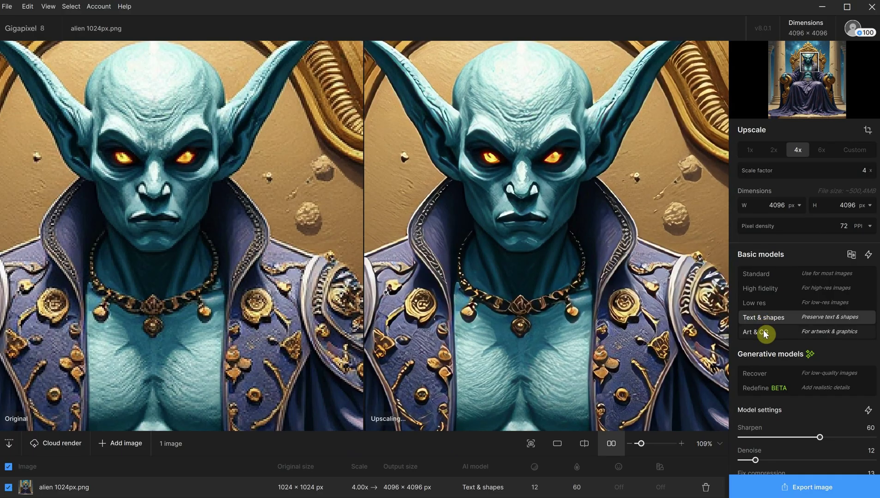
click(765, 336)
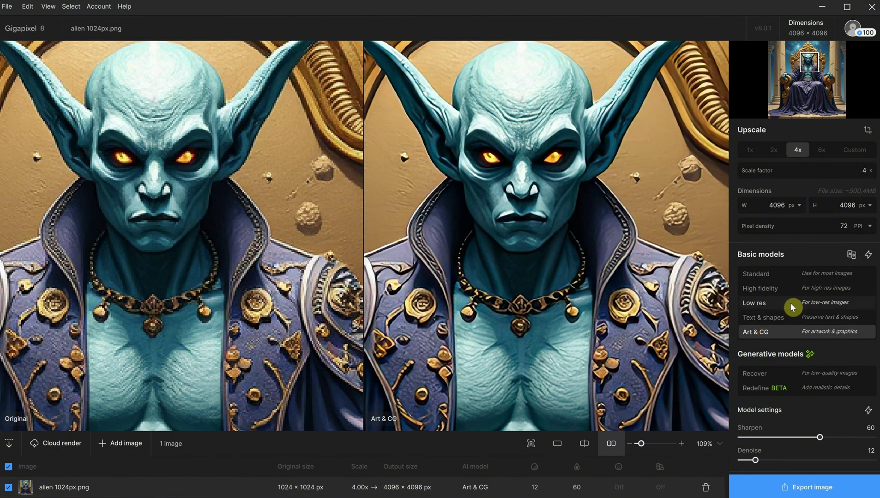
click(557, 443)
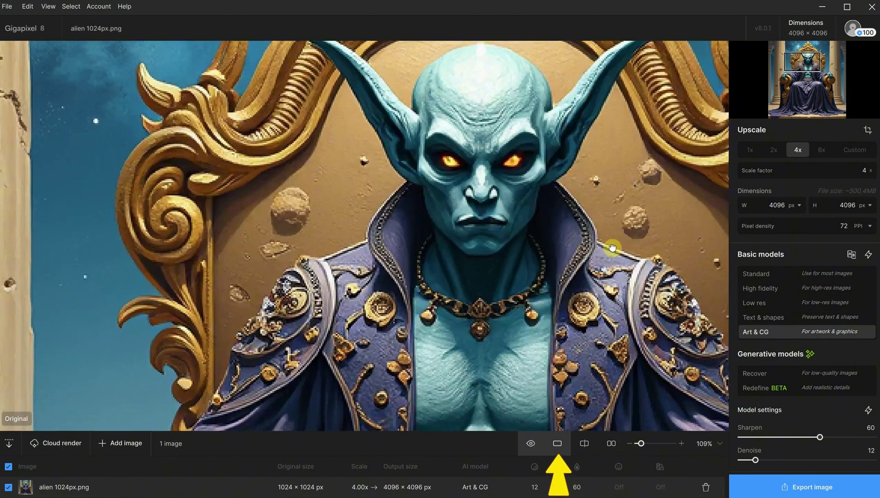
Recentre on the alien's head and select the generative Redefine model at creativity 2
drag(612, 248, 444, 233)
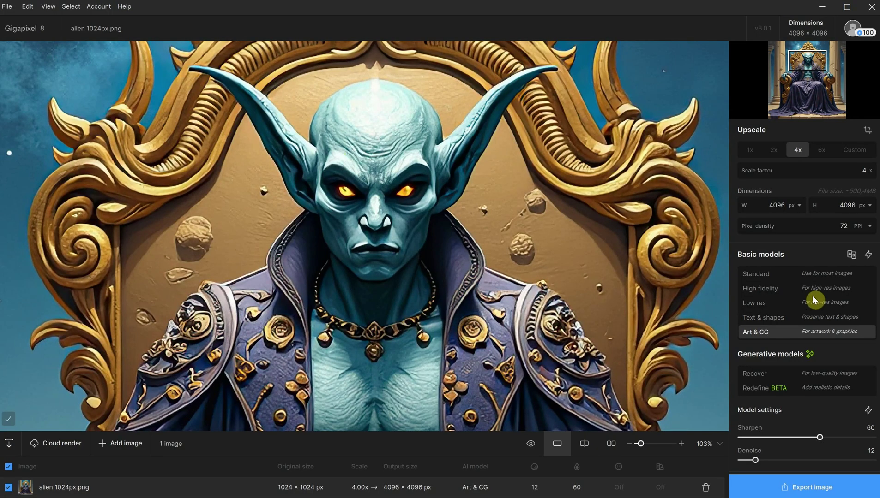
scroll(815, 300, down, 3)
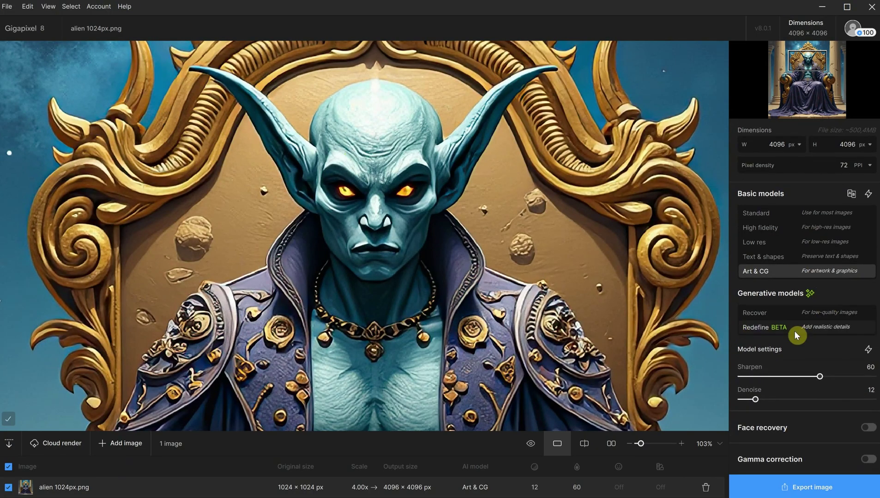
click(786, 329)
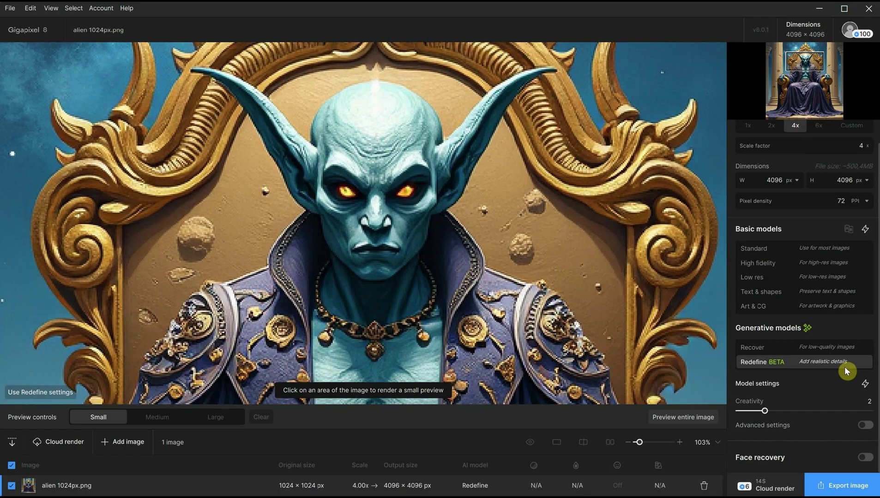
Auto-set Redefine creativity to 1 and render a small preview of the alien's face at 72% zoom
click(865, 383)
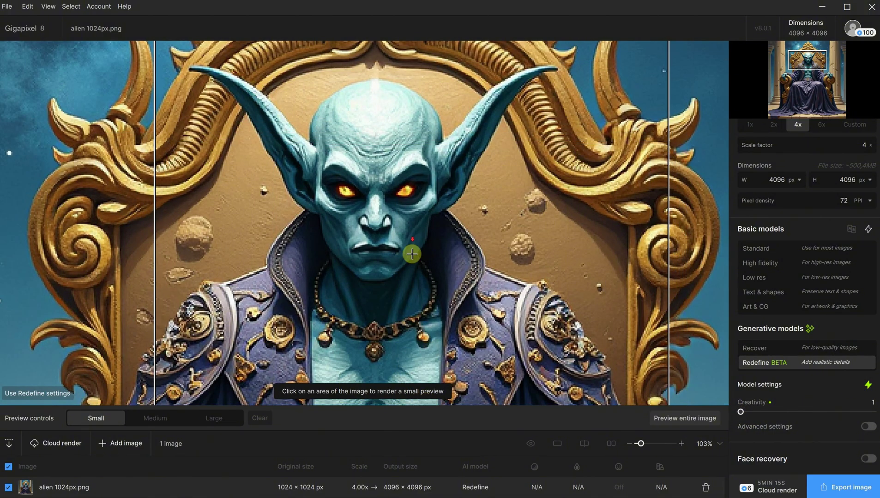
scroll(408, 243, down, 1)
scroll(397, 231, down, 2)
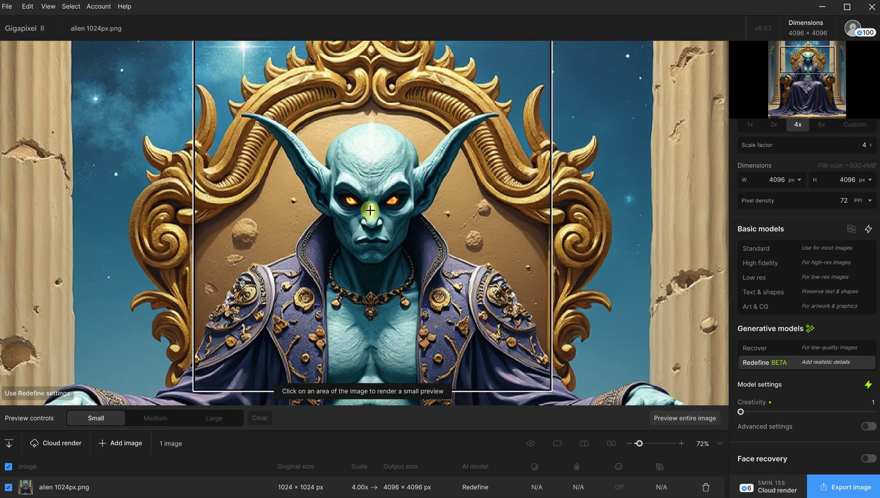
scroll(378, 218, down, 1)
scroll(378, 219, up, 1)
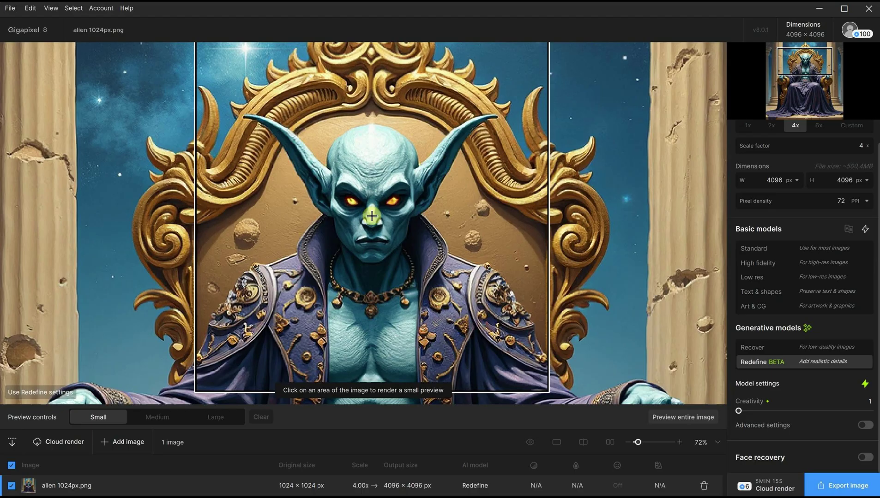
click(371, 216)
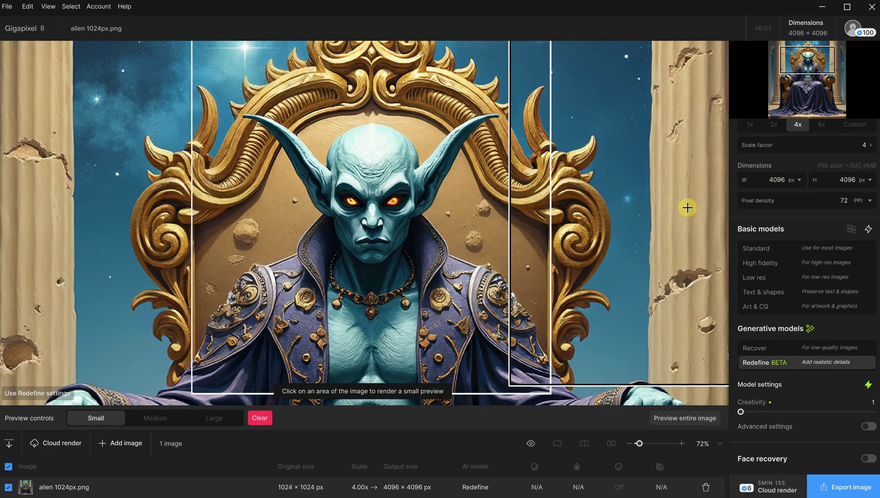
click(530, 445)
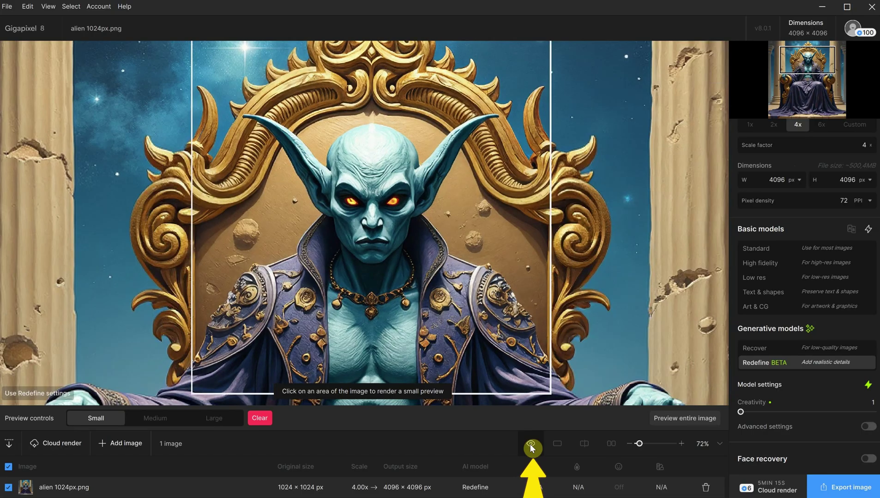
click(531, 447)
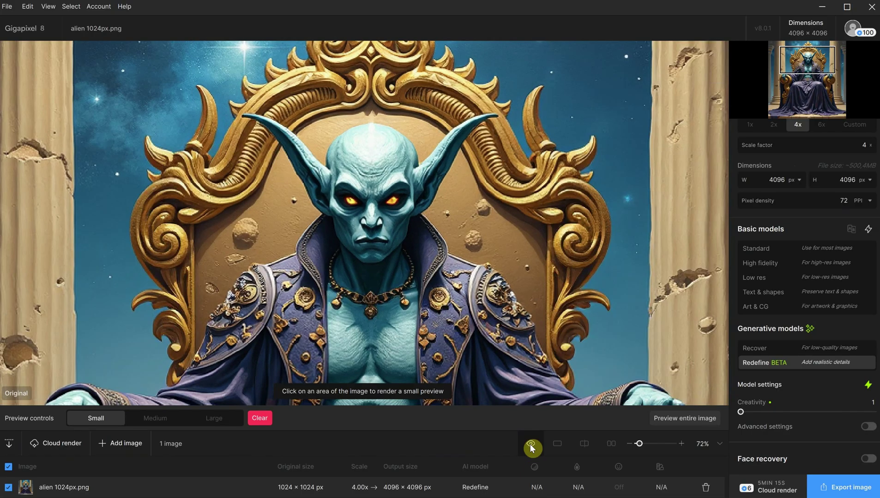
click(531, 447)
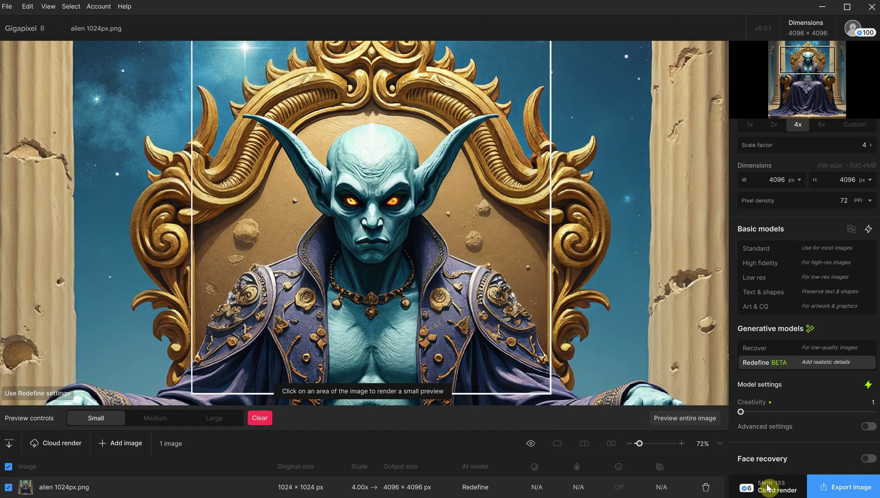
Export alien 1024px-up-redefine-4x.png as a 4096×4096 PNG to the original folder, keeping input format and colour space
click(837, 493)
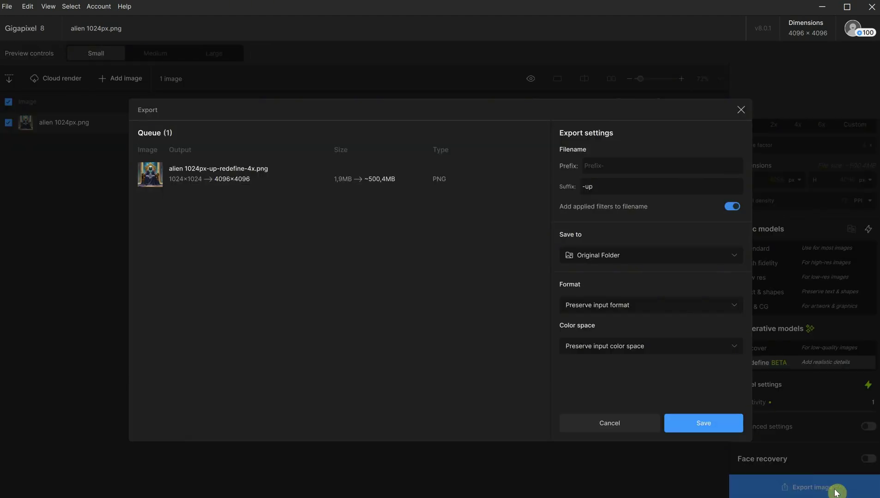
click(634, 161)
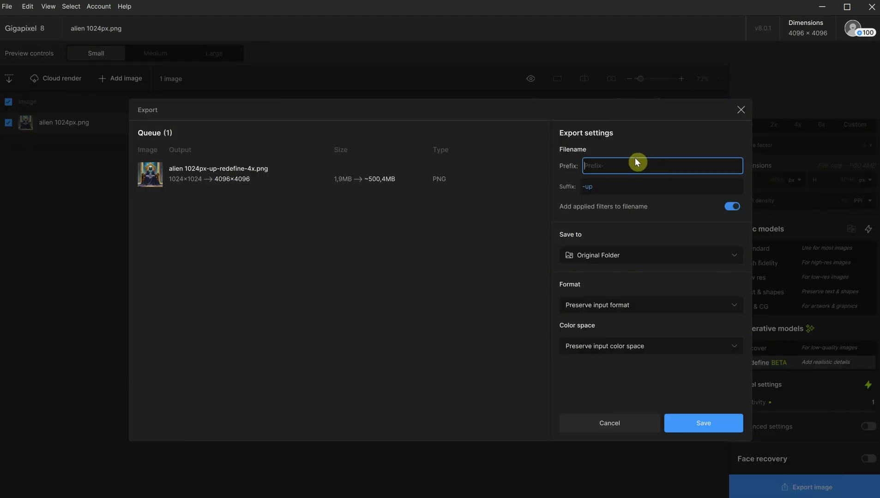
click(629, 184)
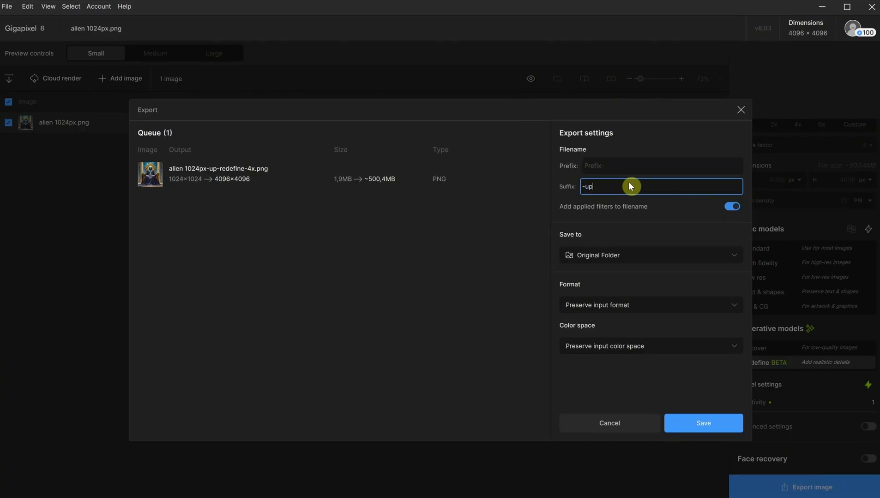
click(645, 255)
click(645, 255)
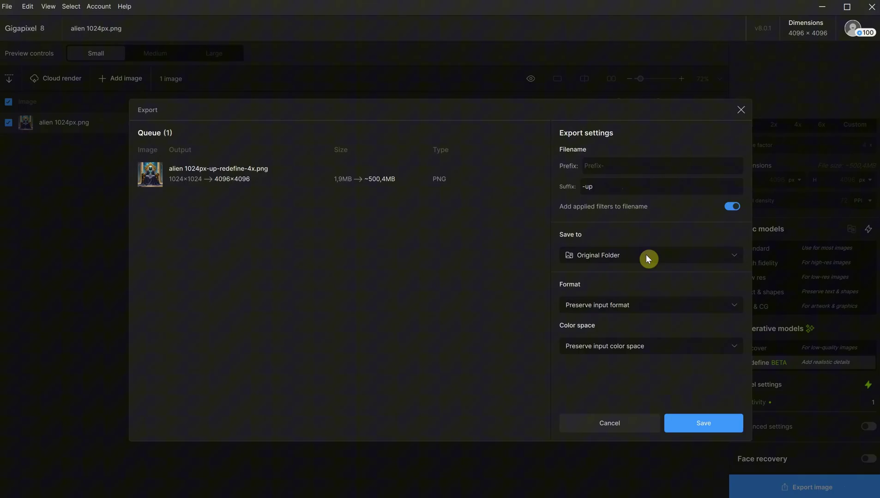
click(644, 306)
click(645, 307)
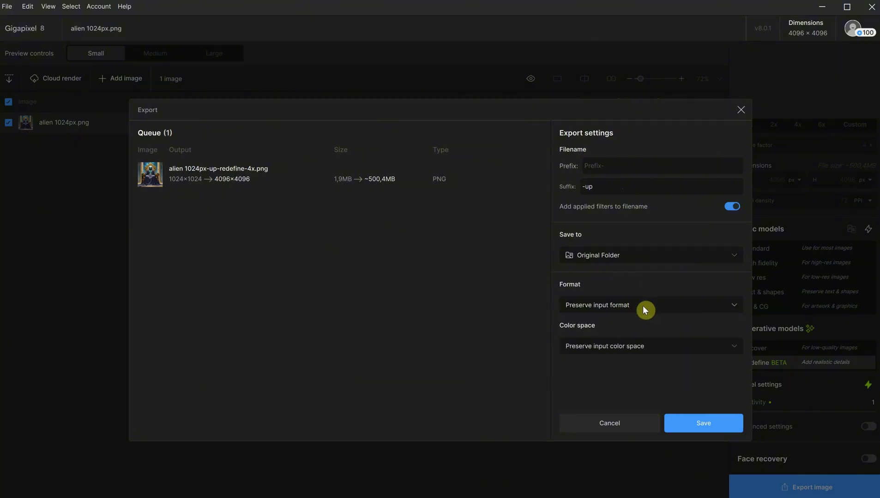
click(645, 345)
click(645, 345)
click(690, 425)
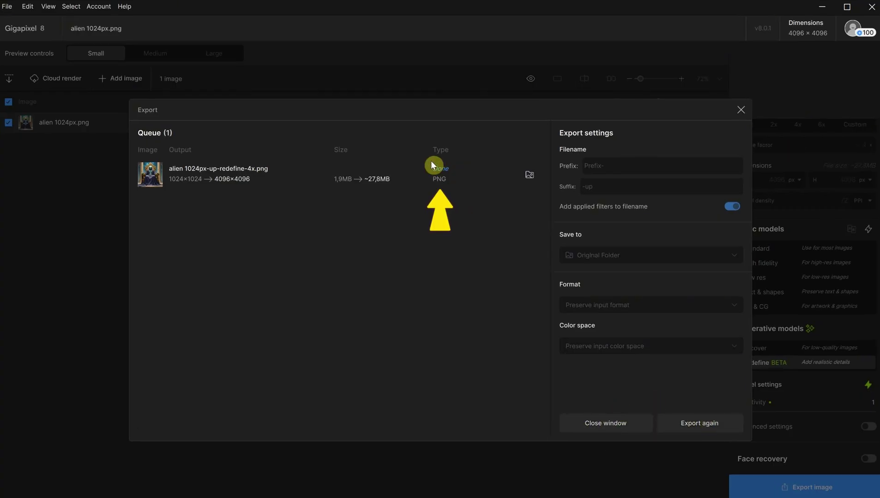
Close the export window and inspect the exported PNG's face and column up close in the viewer
click(606, 423)
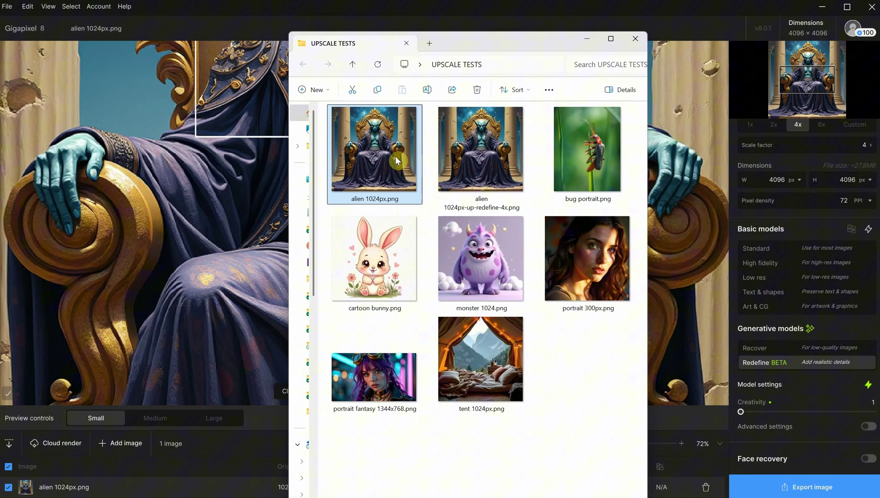
double_click(482, 166)
scroll(494, 151, up, 3)
drag(498, 151, 439, 377)
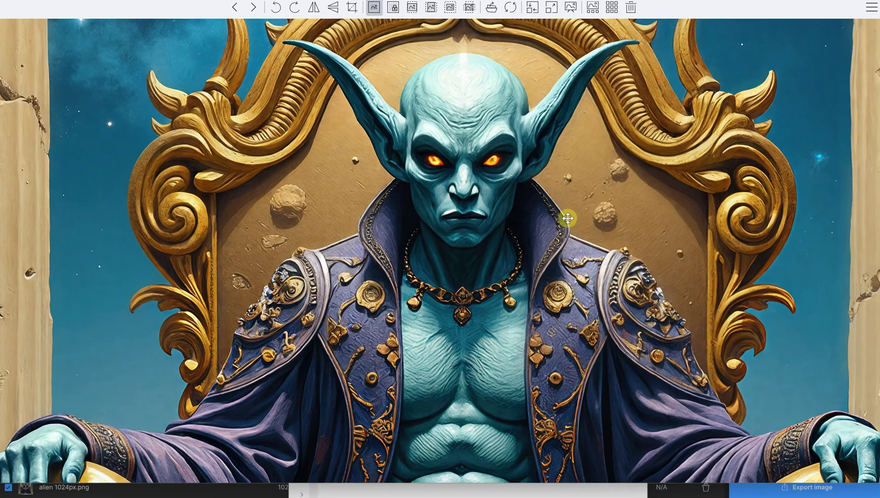
drag(567, 216, 407, 278)
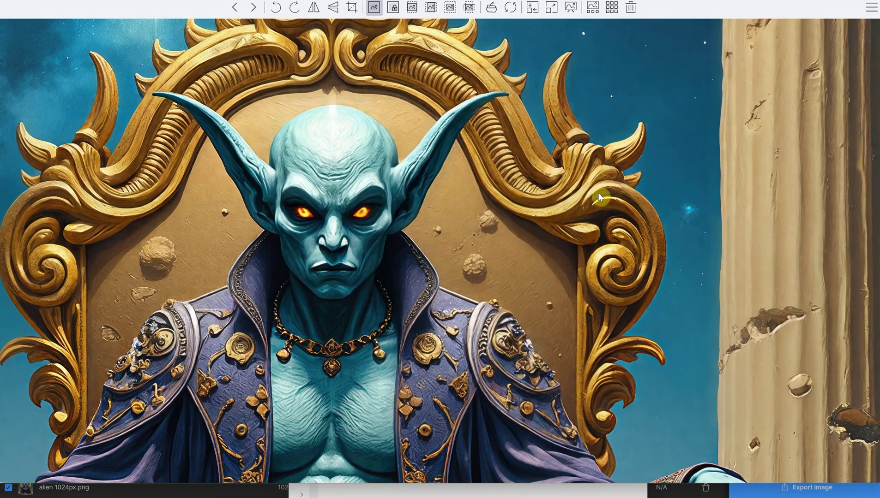
scroll(598, 198, down, 5)
scroll(611, 199, up, 2)
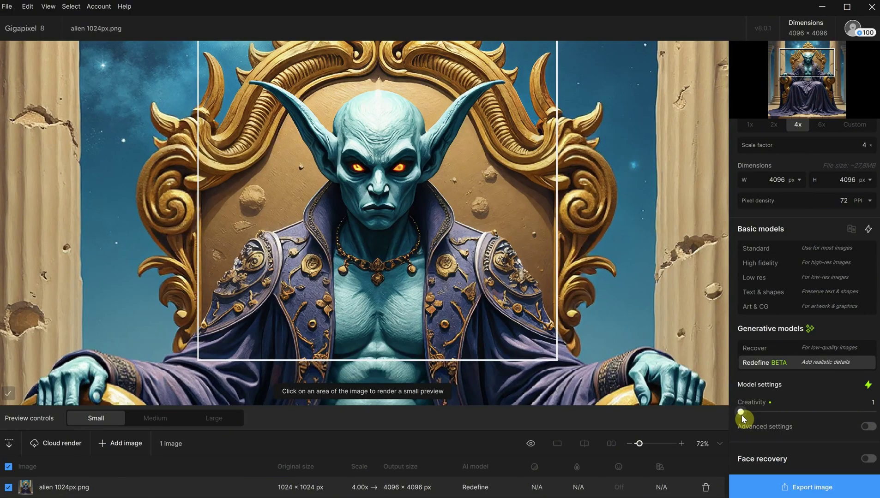
Raise creativity to 2, reset and render a face preview, and toggle it against the original
drag(741, 412, 762, 414)
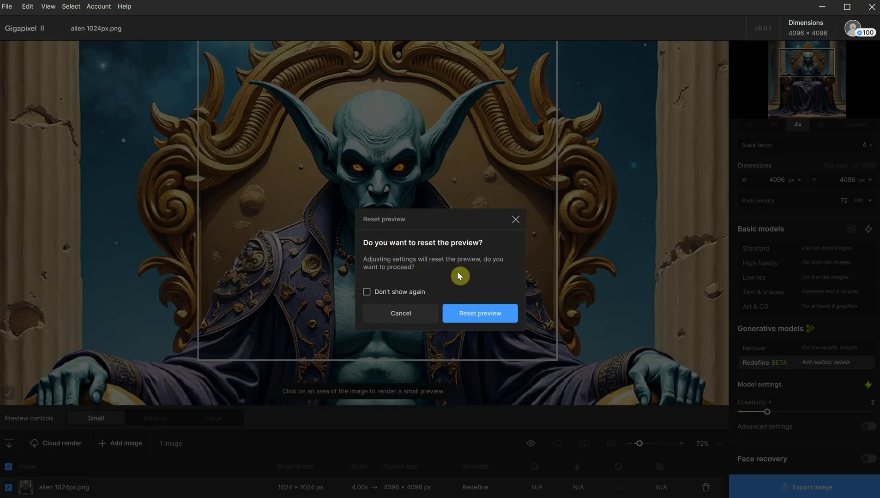
click(466, 315)
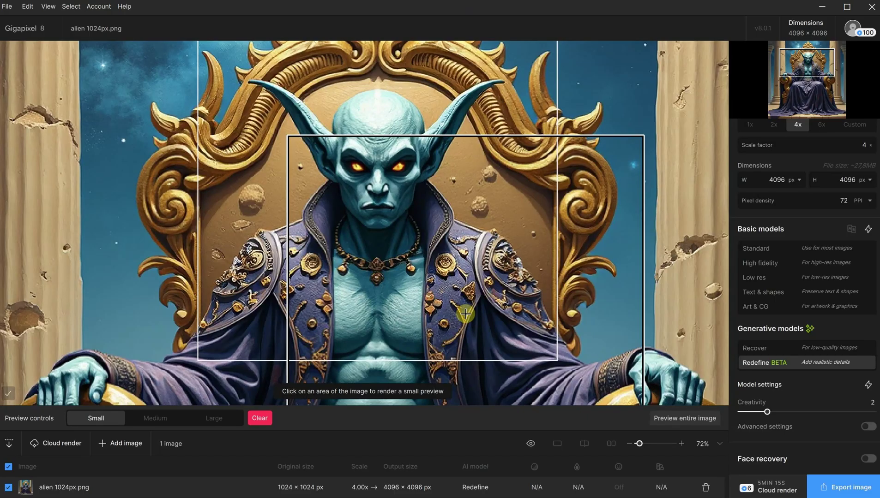
click(377, 191)
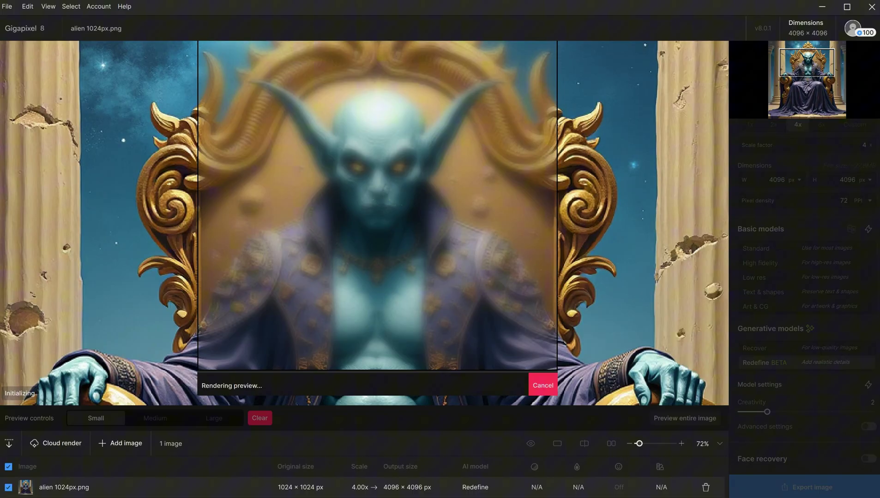
click(531, 446)
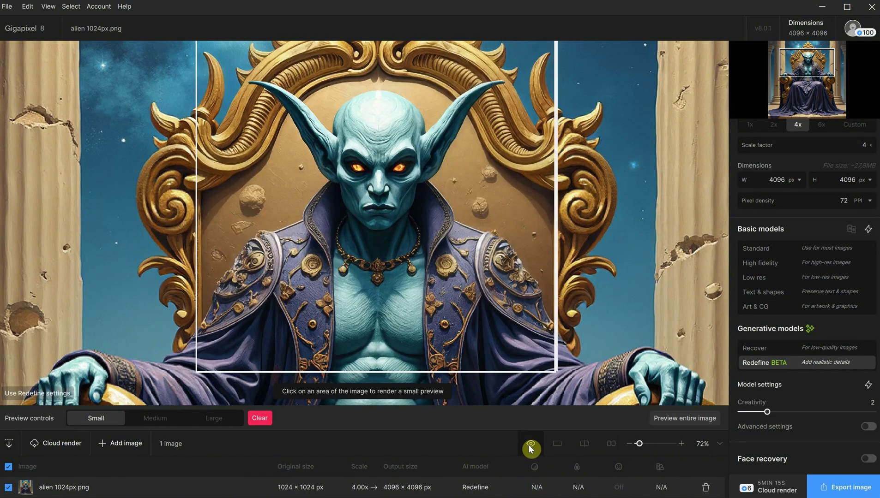
click(531, 447)
click(530, 447)
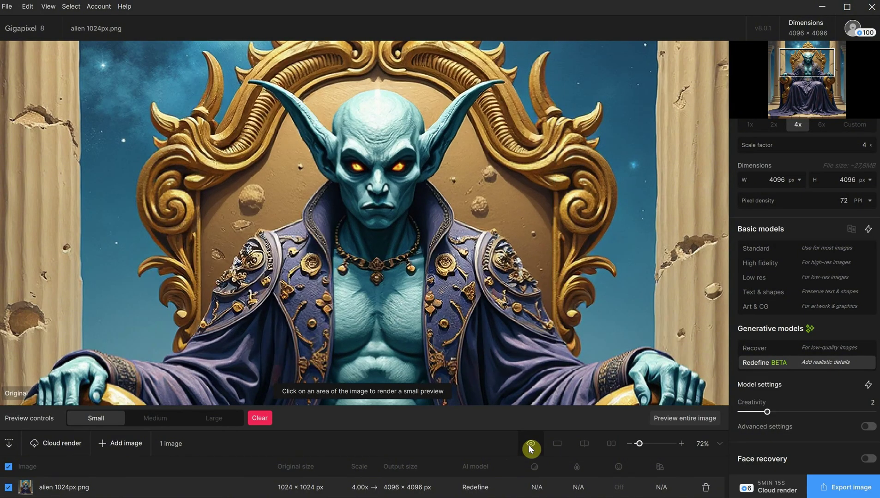
Raise creativity to 4 and toggle the new preview against the original
click(793, 415)
drag(794, 417, 814, 417)
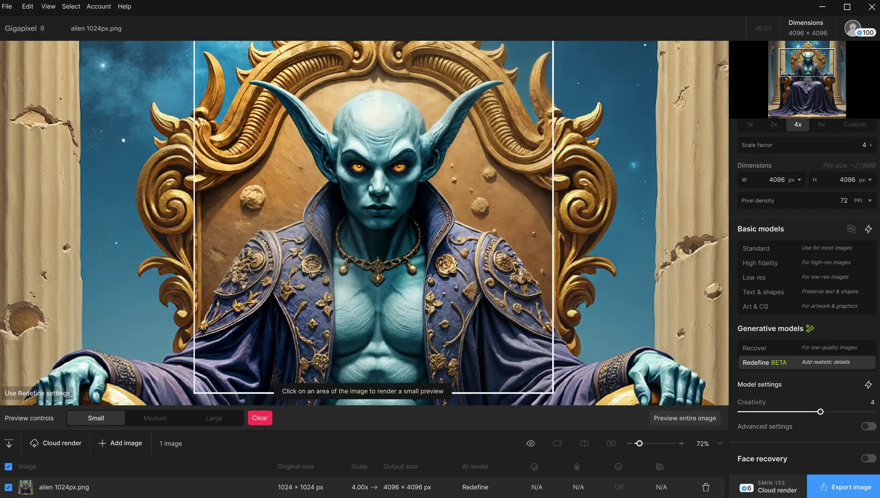
click(536, 446)
click(531, 444)
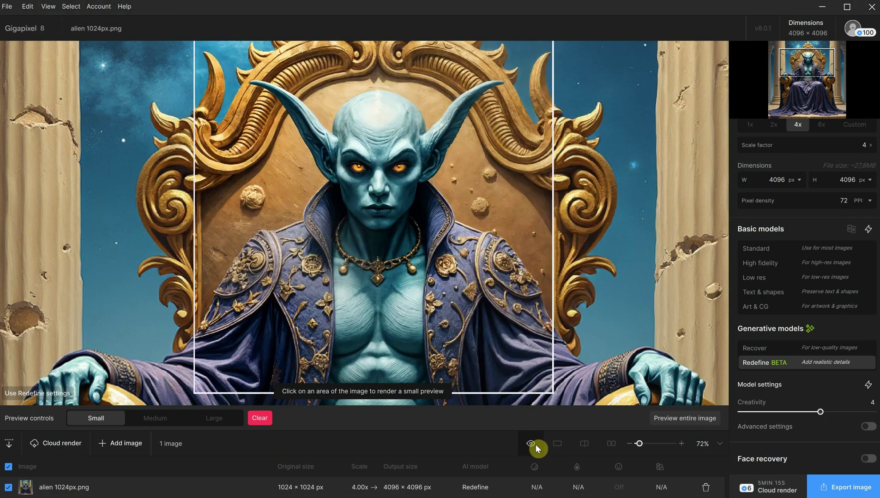
click(536, 446)
click(536, 445)
Enable Advanced settings and enter the image description 'portrait of a blue alien king, on a throne'
click(867, 427)
scroll(855, 420, down, 3)
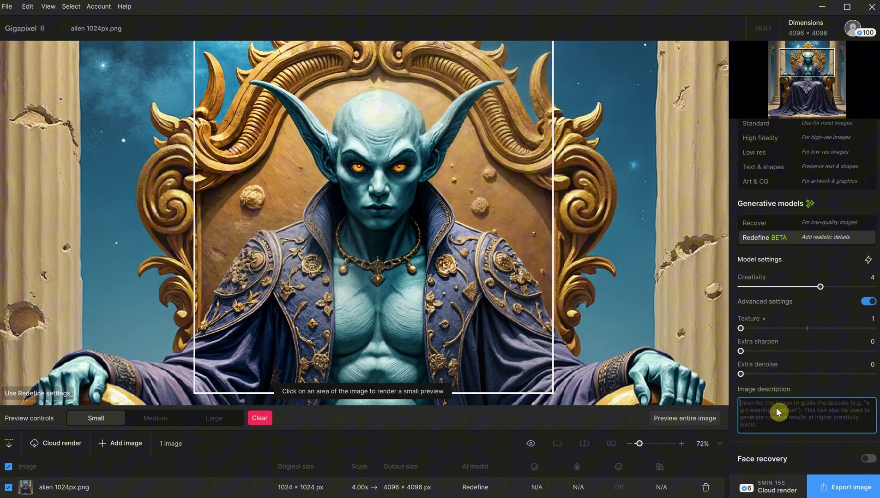
text(port)
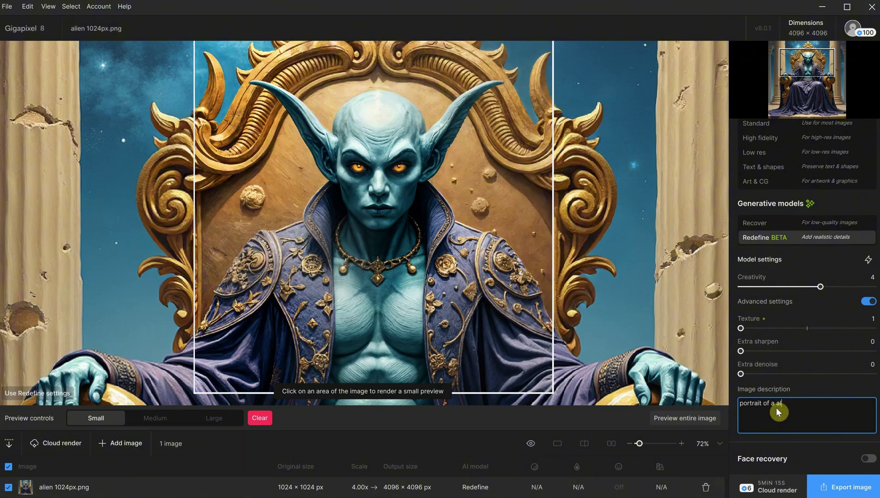
text(rait of a blue alien king, on a throne)
Render a new face preview from the description and toggle it against the original
click(368, 194)
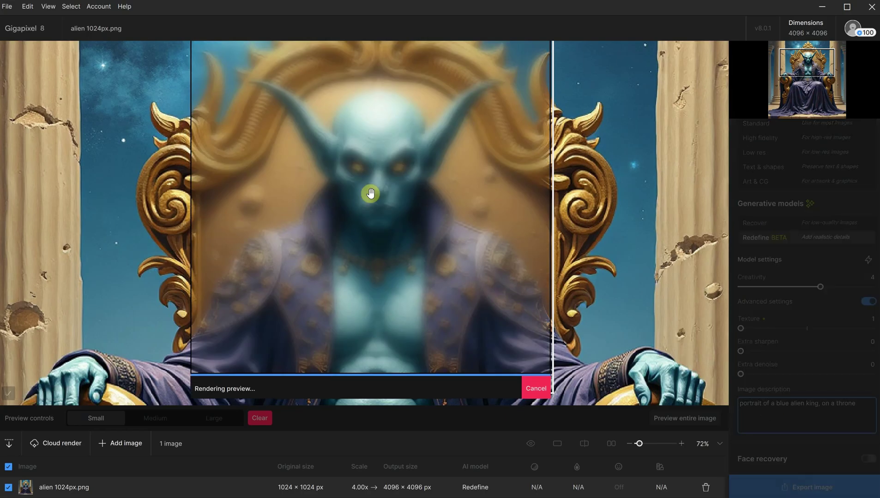
click(531, 444)
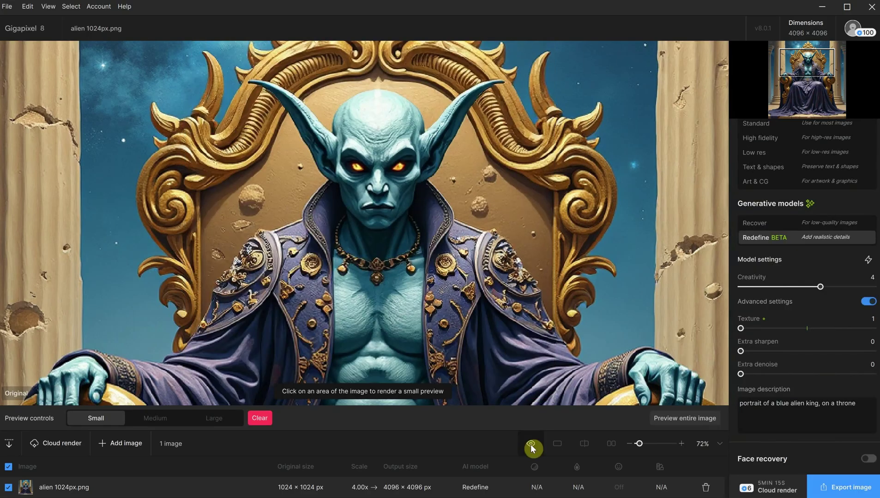
click(531, 444)
click(531, 445)
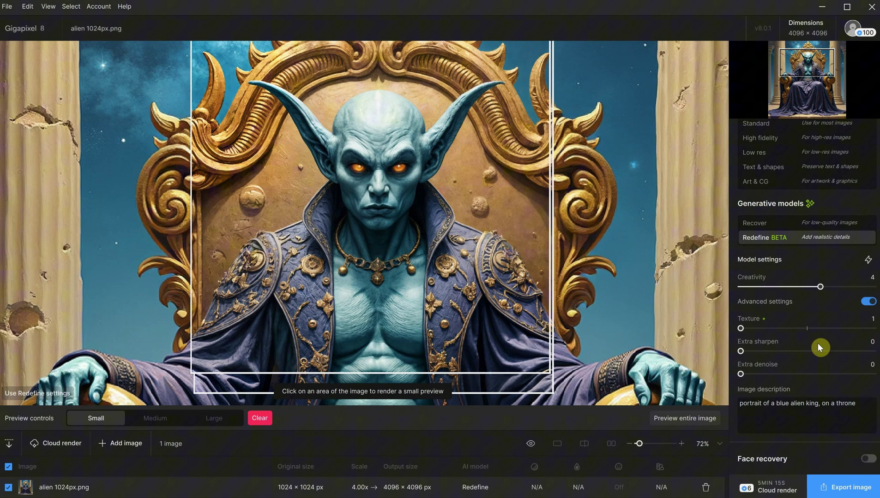
Raise creativity to 6 and change 'blue' to 'green' in the image description
drag(818, 287, 864, 291)
double_click(788, 403)
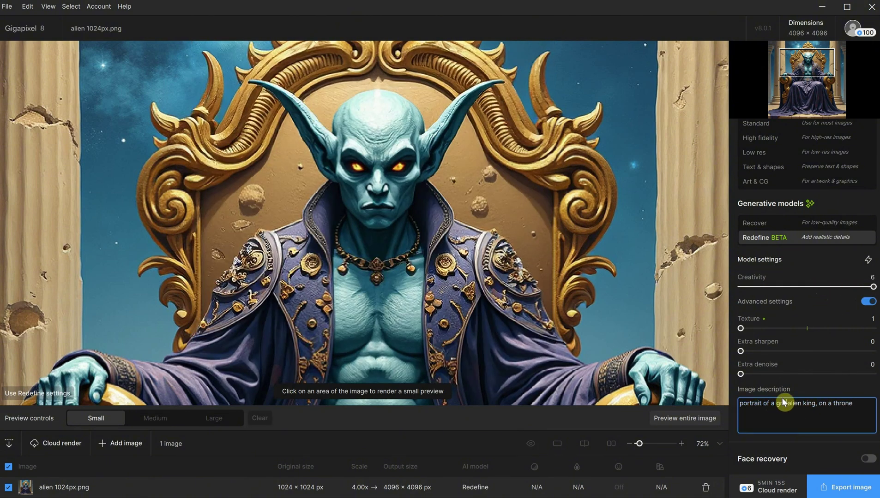
text(green)
Render a new preview on the alien's chest and toggle it against the original
click(375, 217)
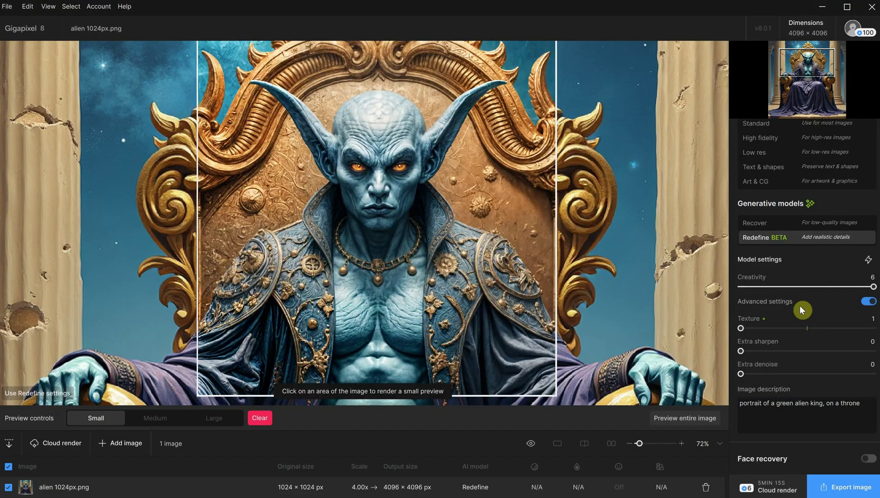
triple_click(757, 409)
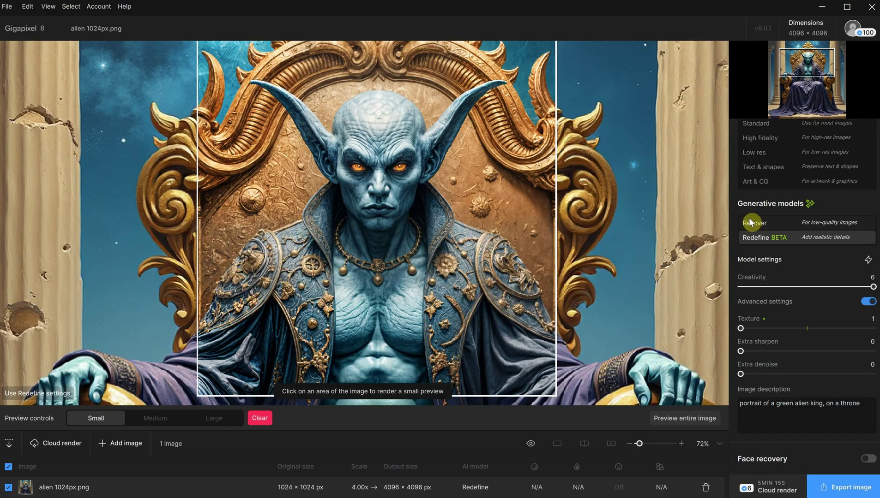
click(532, 444)
click(532, 444)
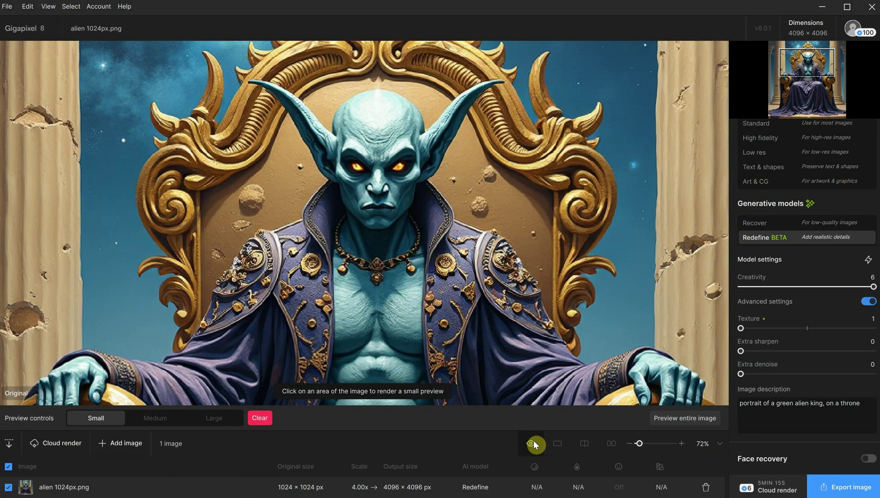
click(531, 444)
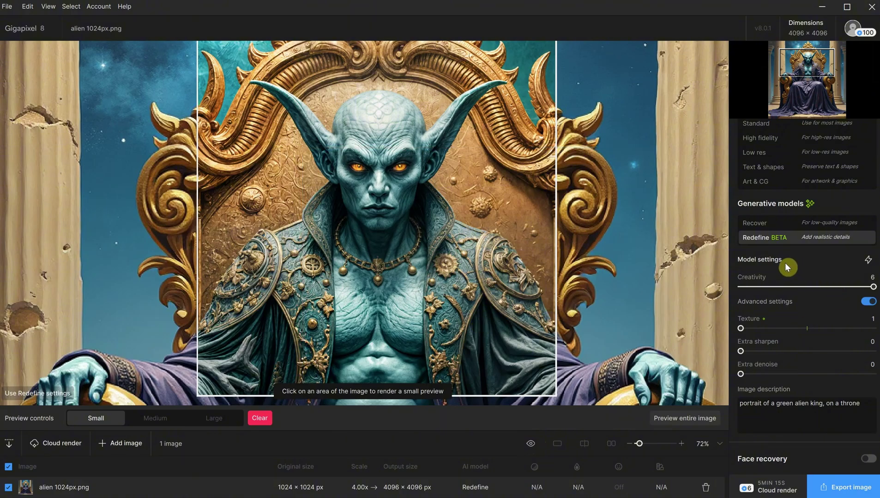
click(836, 492)
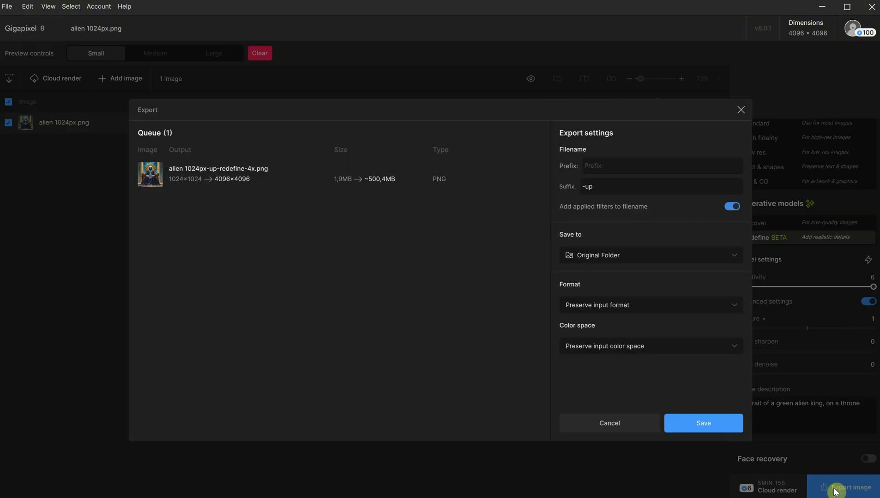
click(699, 427)
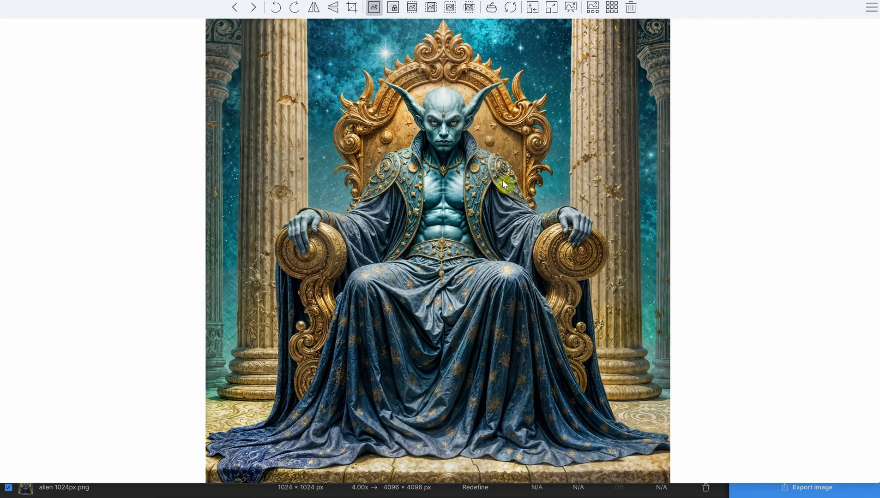
scroll(494, 178, up, 2)
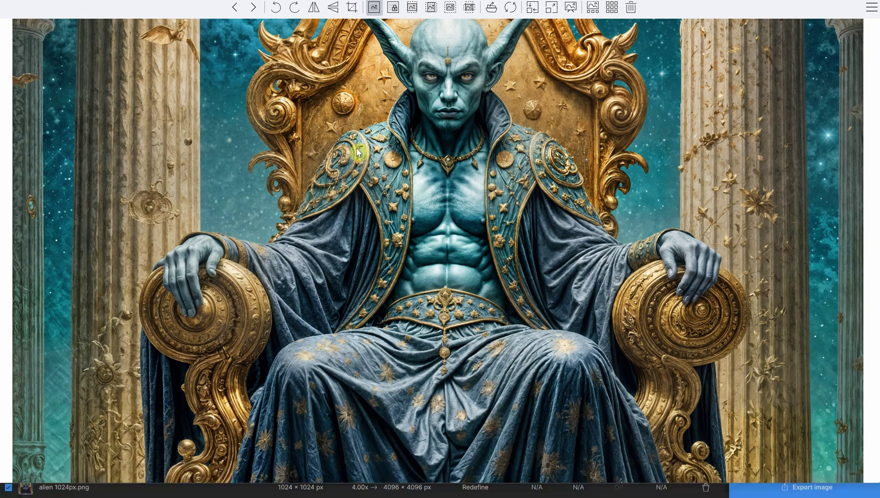
scroll(463, 210, up, 4)
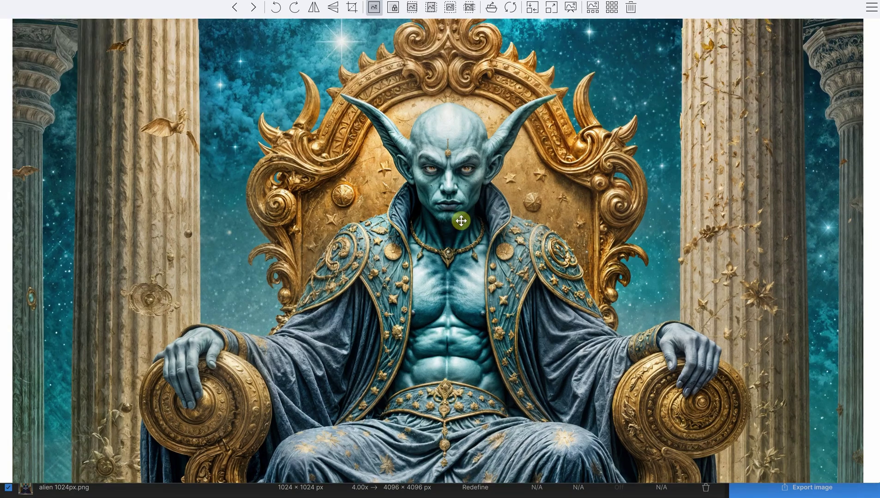
scroll(455, 184, up, 3)
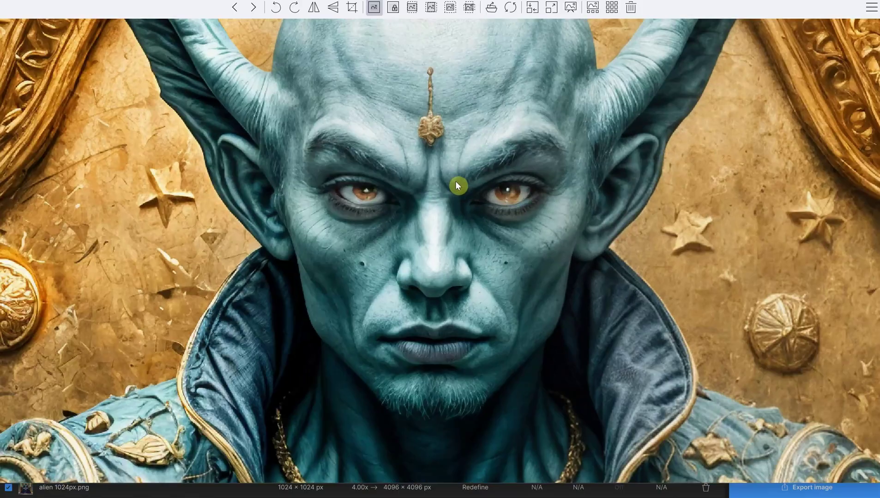
scroll(456, 184, down, 1)
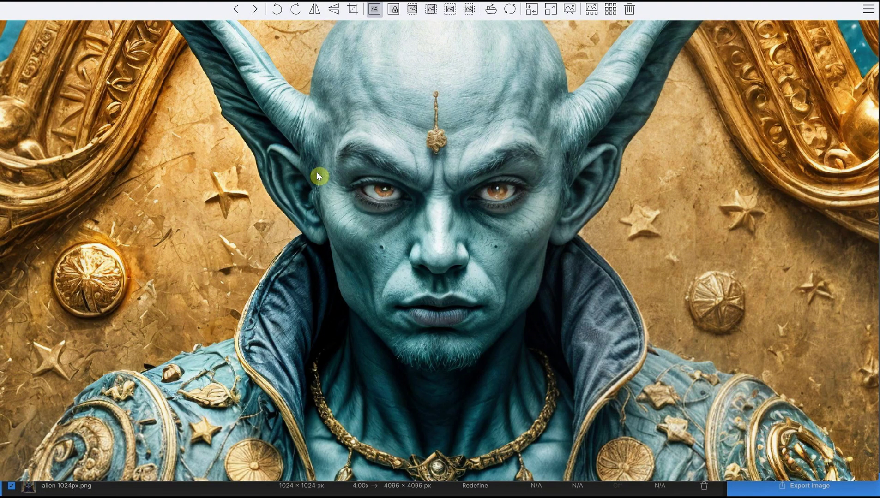
scroll(316, 172, down, 4)
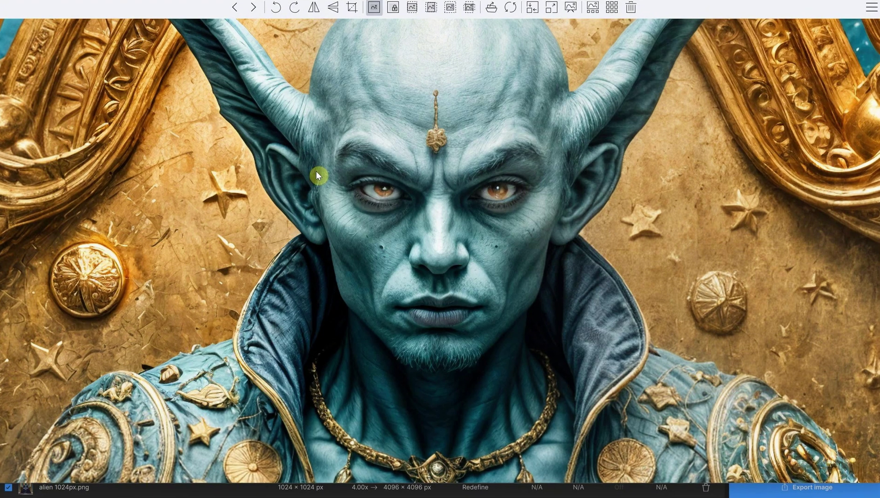
scroll(343, 169, down, 1)
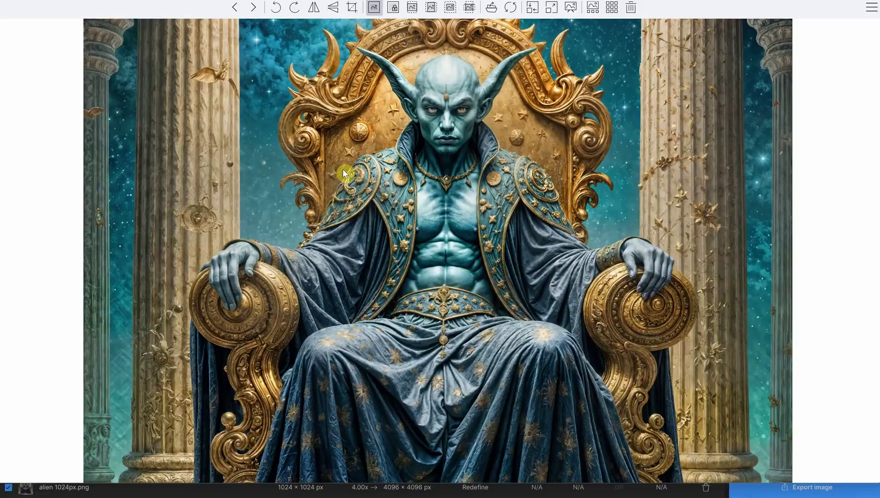
scroll(200, 105, up, 2)
drag(195, 98, 162, 179)
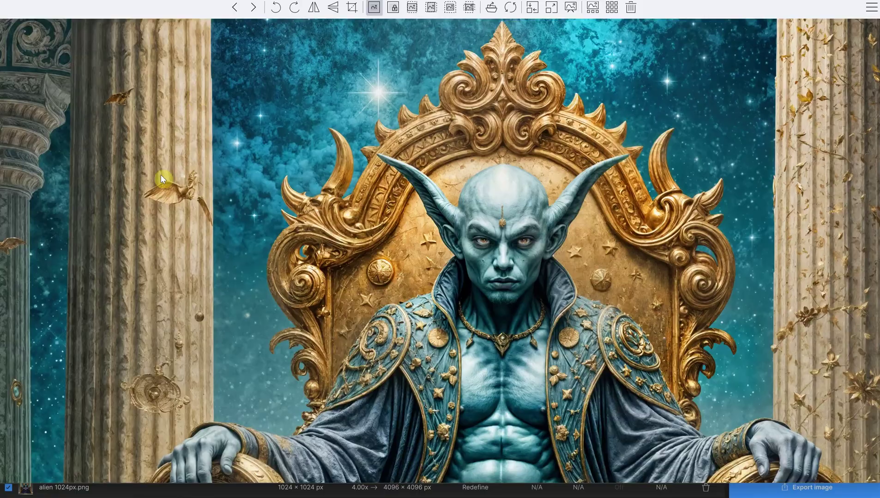
scroll(656, 257, down, 5)
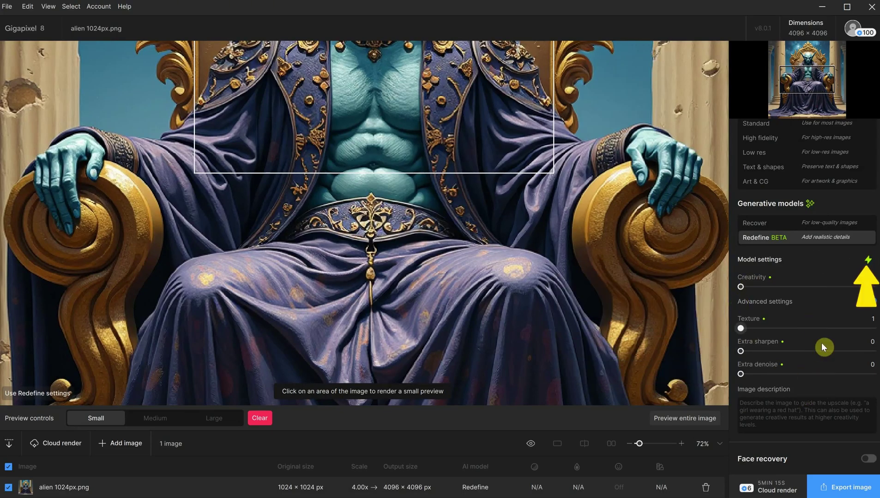
Drop cartoon bunny.png onto the canvas to add it to the batch beside the alien portrait
click(826, 407)
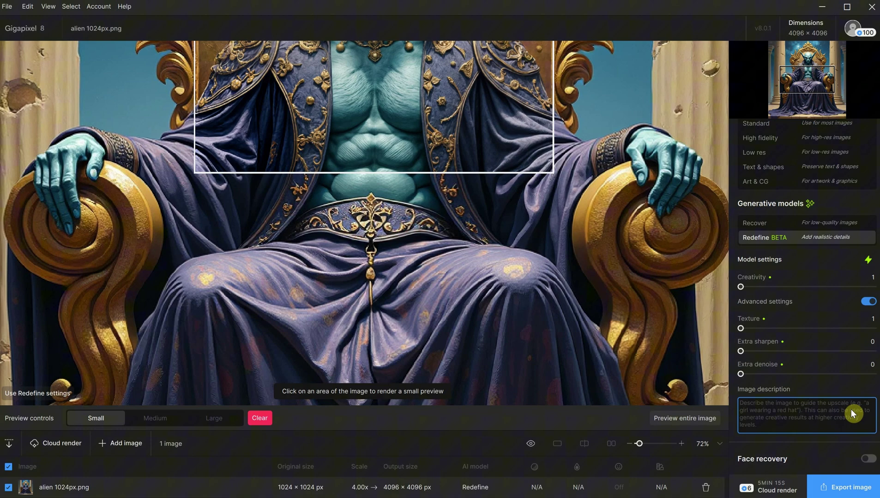
drag(856, 390, 418, 235)
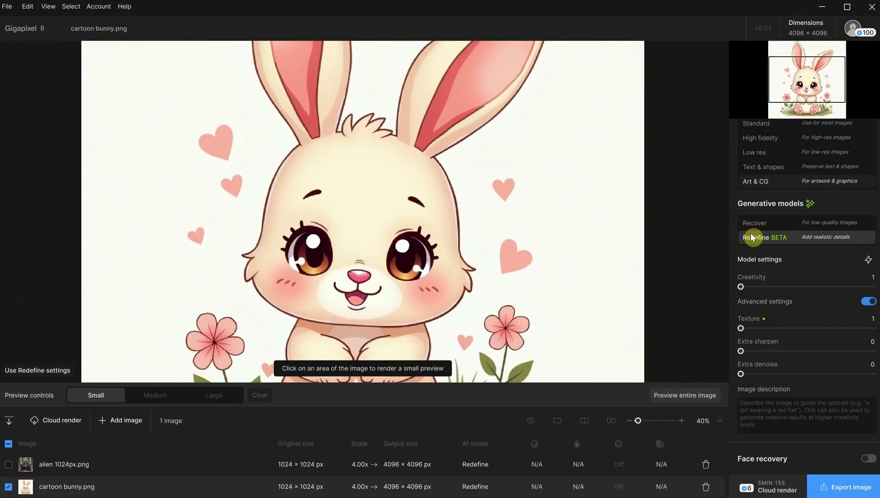
Try the auto-selected model and then Art & CG on the bunny, checking against the original
scroll(774, 184, up, 5)
scroll(763, 282, down, 1)
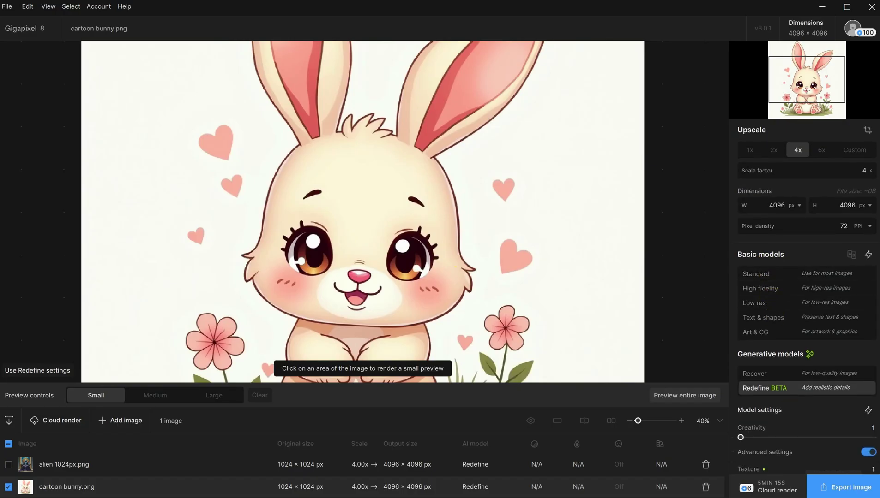
click(868, 255)
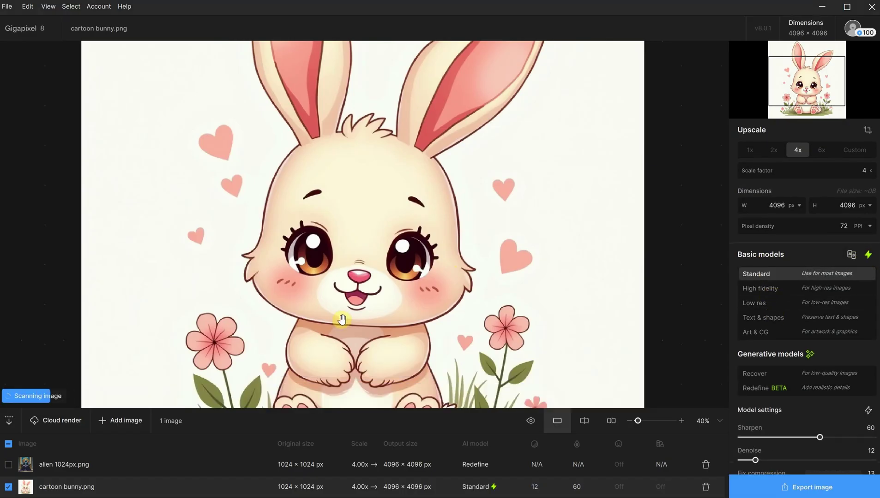
drag(357, 295, 392, 254)
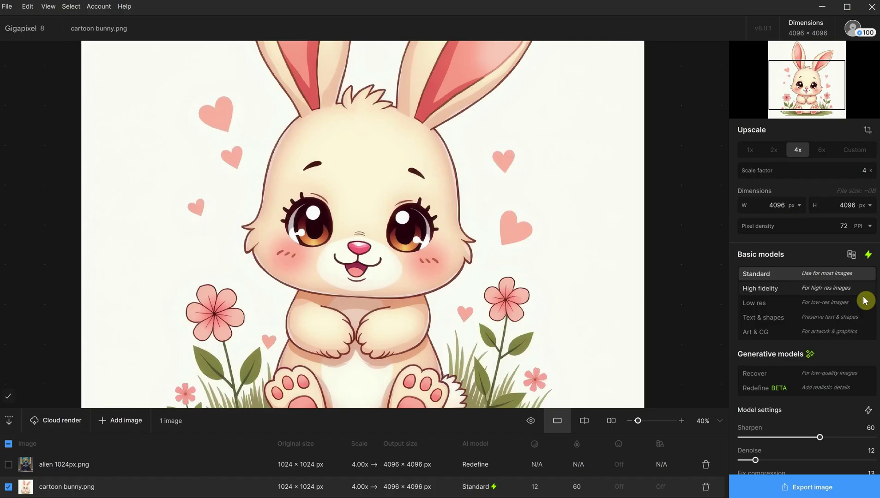
click(757, 333)
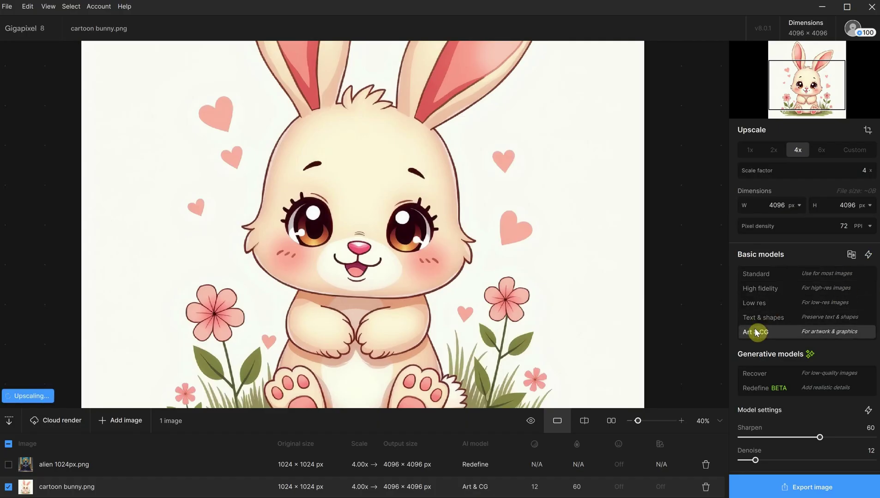
scroll(359, 255, up, 5)
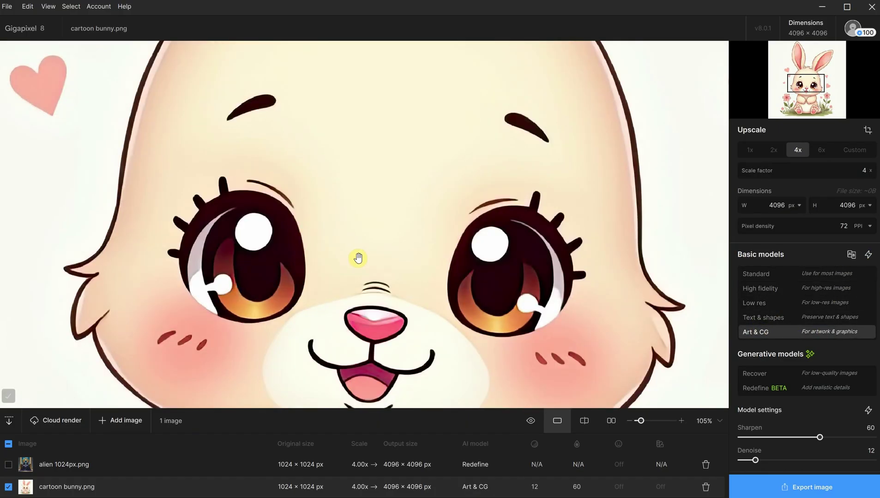
drag(358, 258, 358, 258)
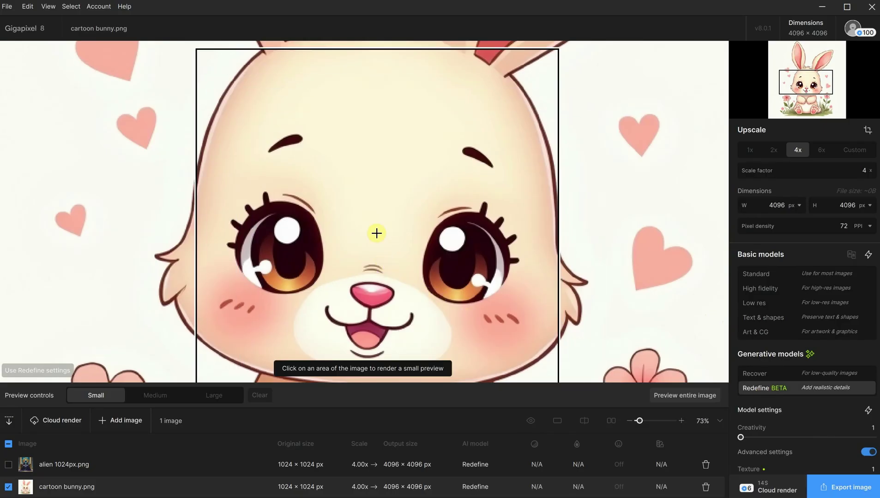
Render a Redefine preview of the bunny's face and compare it with the original
click(377, 233)
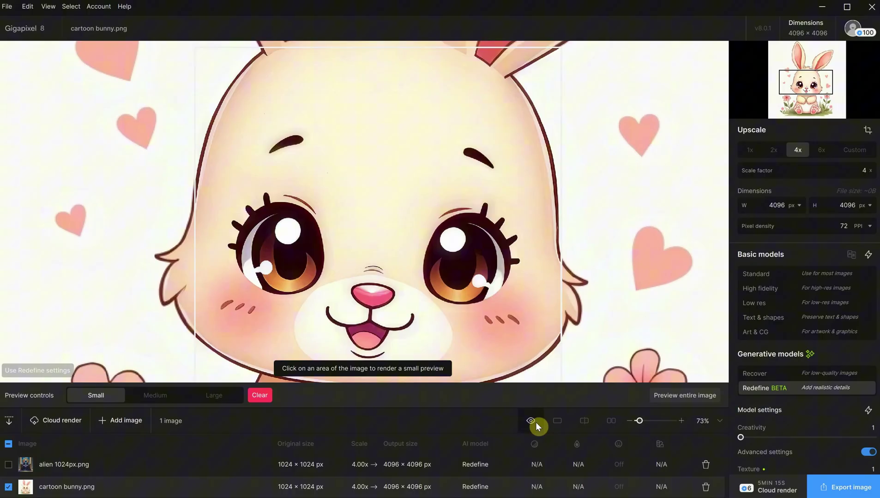
click(536, 423)
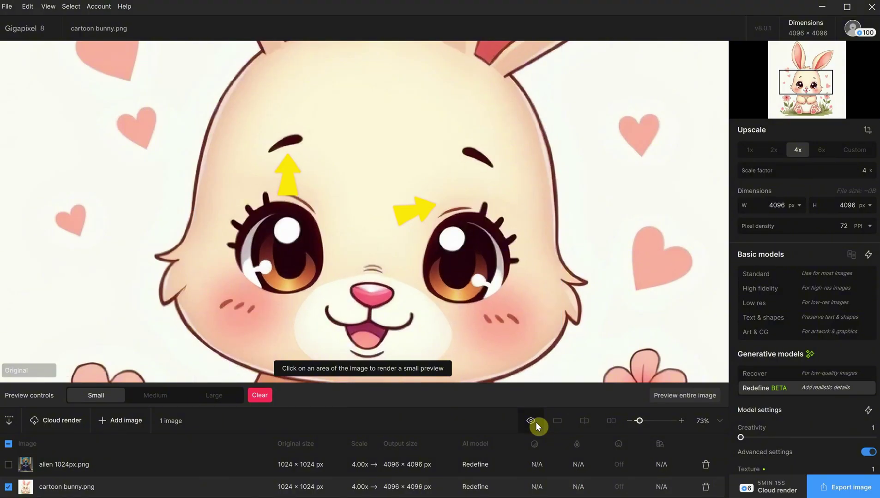
click(535, 422)
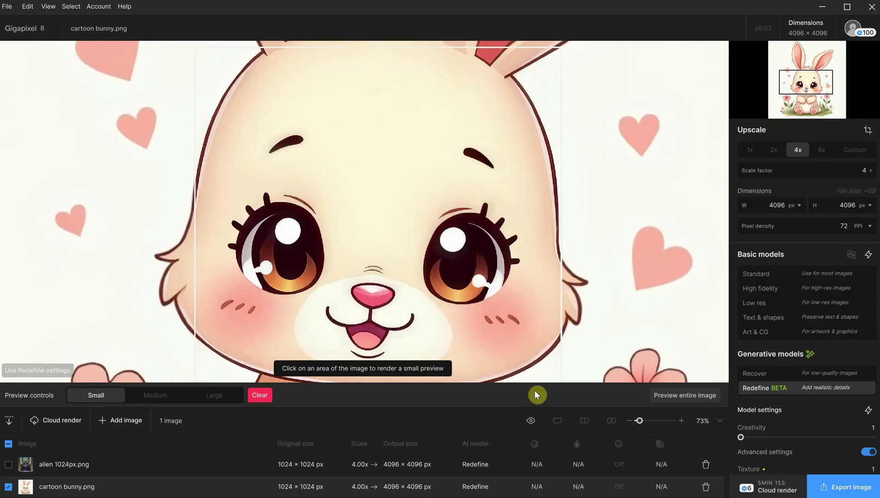
click(529, 421)
click(530, 421)
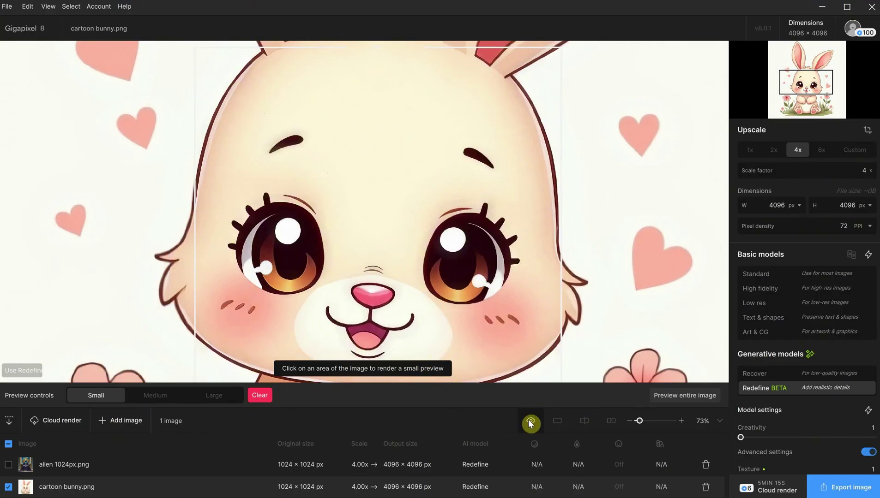
Add monster 1024.png, compare its face preview with the original, and auto-select the Low res model
drag(879, 223, 367, 216)
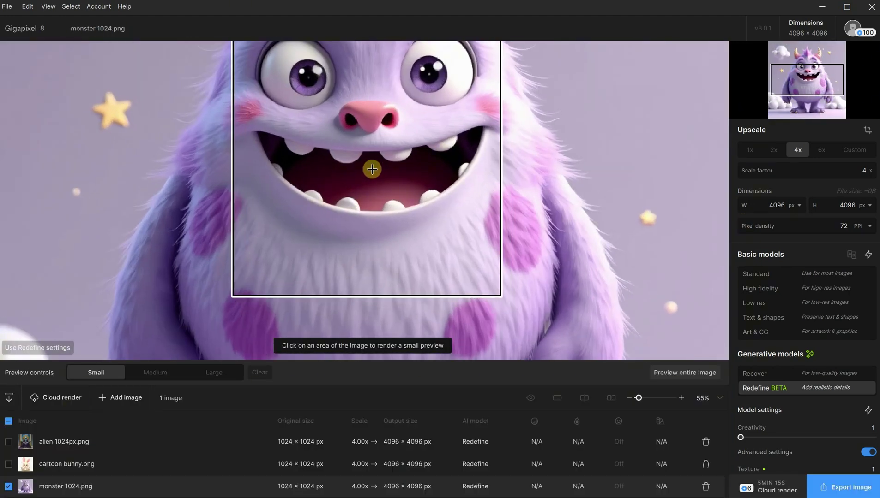
scroll(405, 194, down, 1)
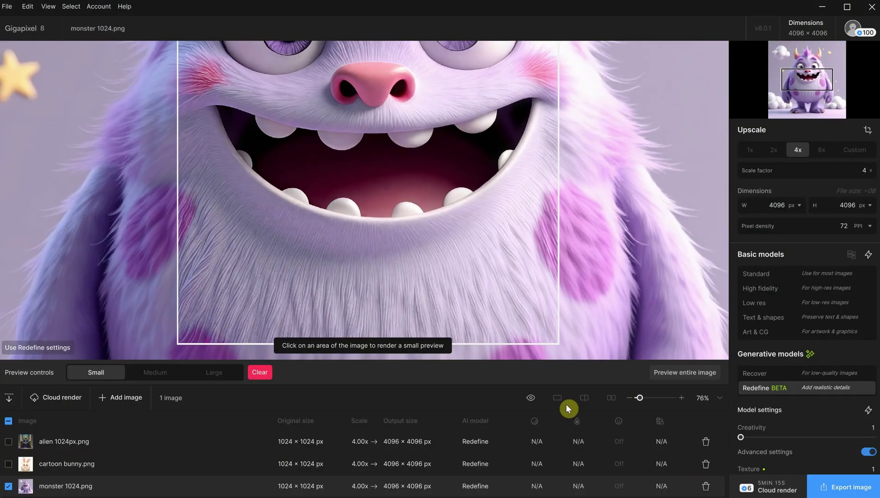
click(531, 400)
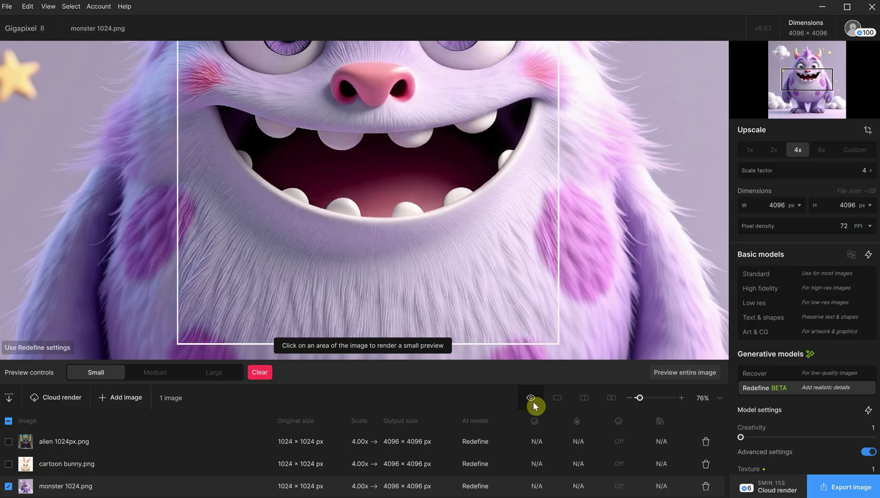
click(532, 402)
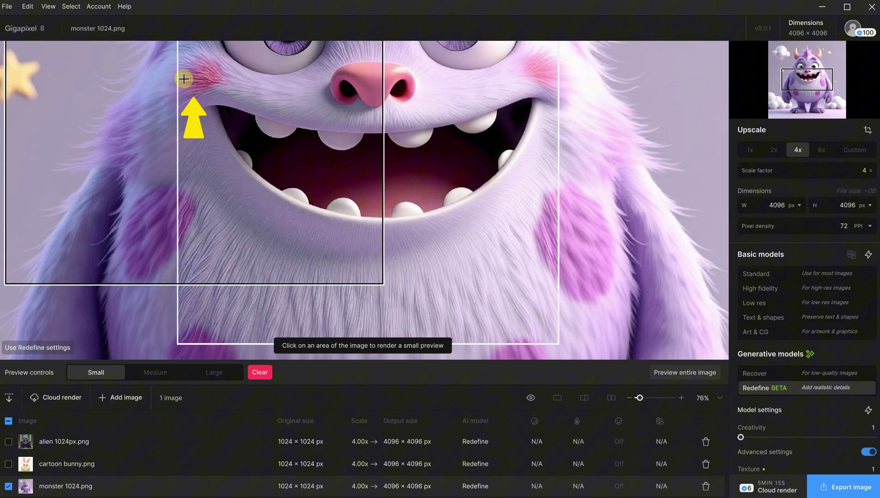
click(533, 403)
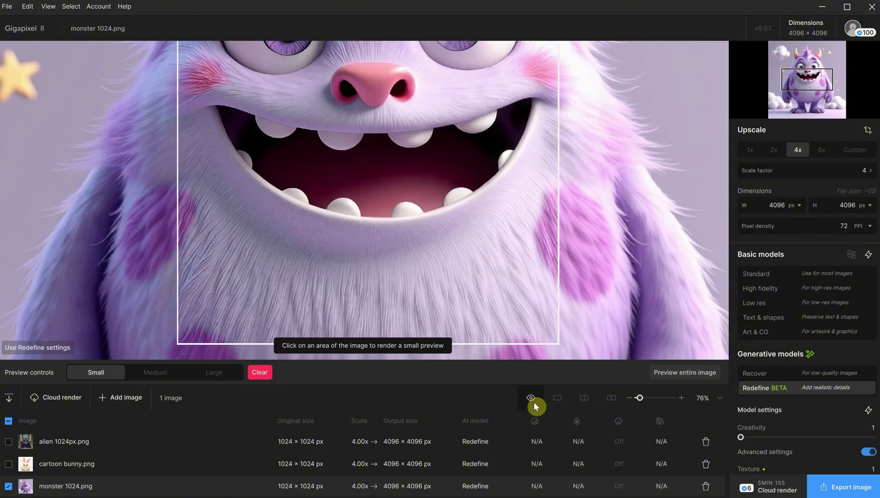
scroll(583, 242, down, 4)
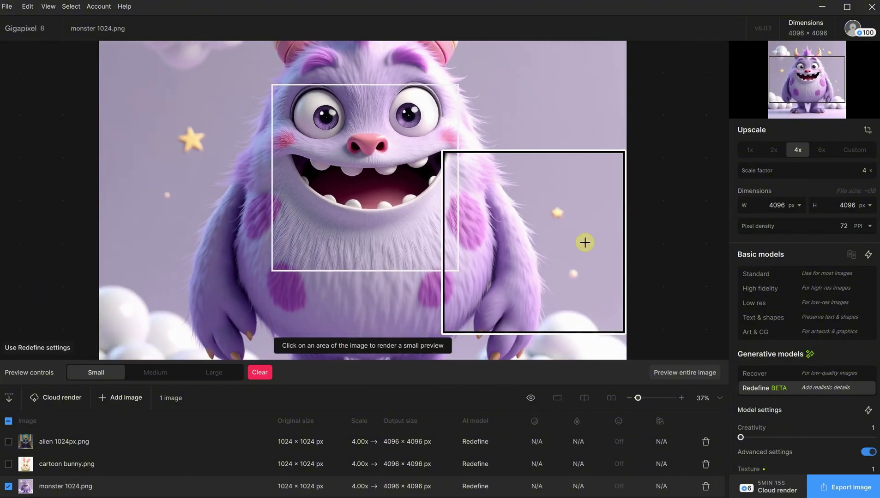
click(867, 255)
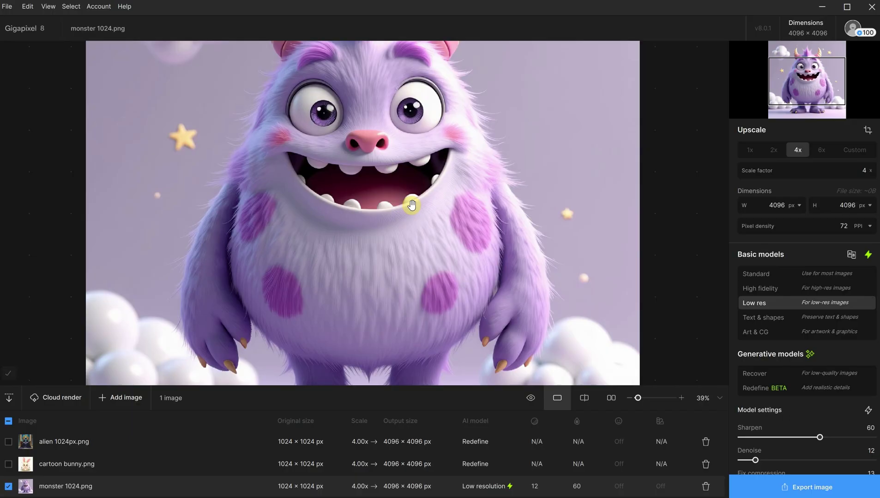
Zoom to the monster's eyes and mouth and switch it to the High fidelity model
scroll(411, 205, up, 3)
scroll(385, 145, up, 1)
drag(386, 141, 403, 277)
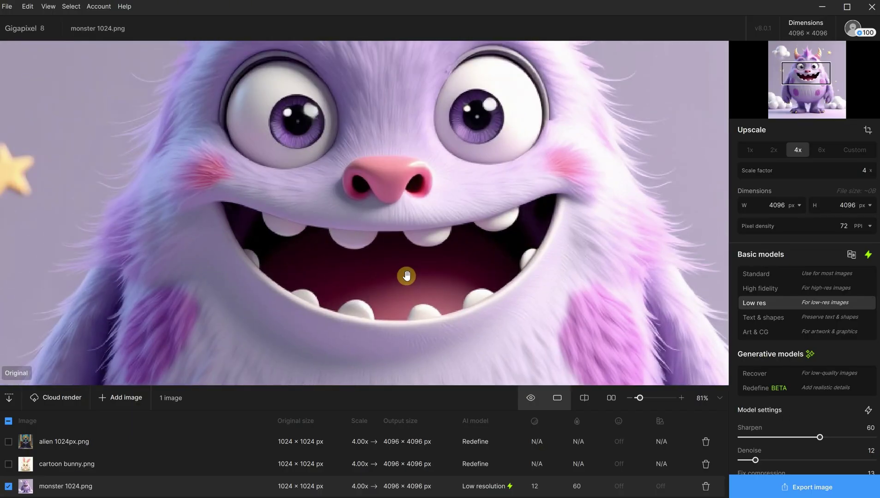
click(768, 290)
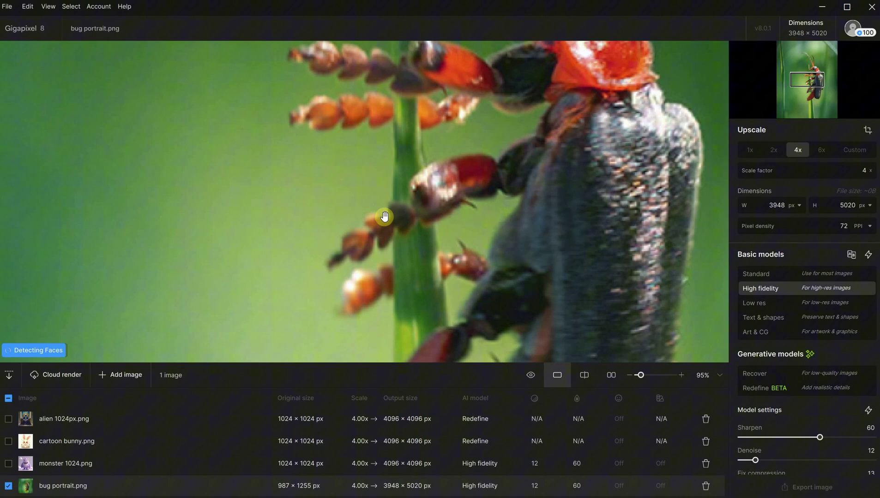
Auto-pick a model for the bug portrait and compare the enhanced beetle with the original
scroll(394, 216, down, 5)
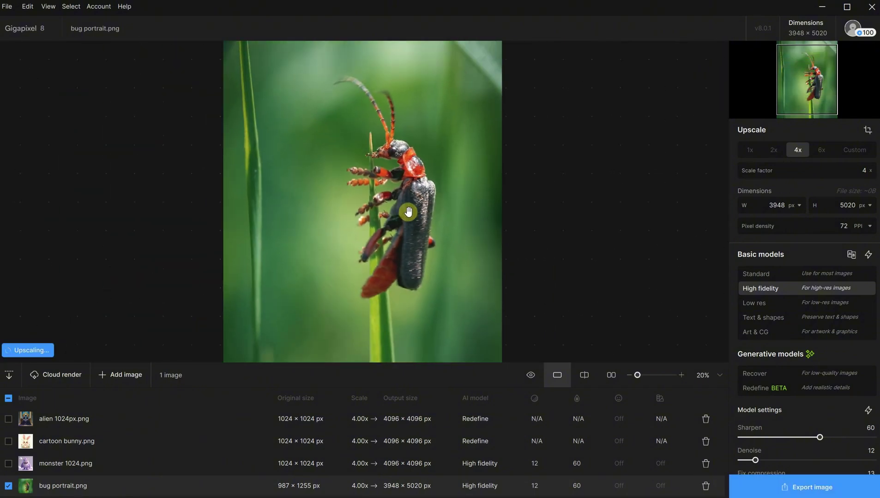
scroll(414, 174, up, 5)
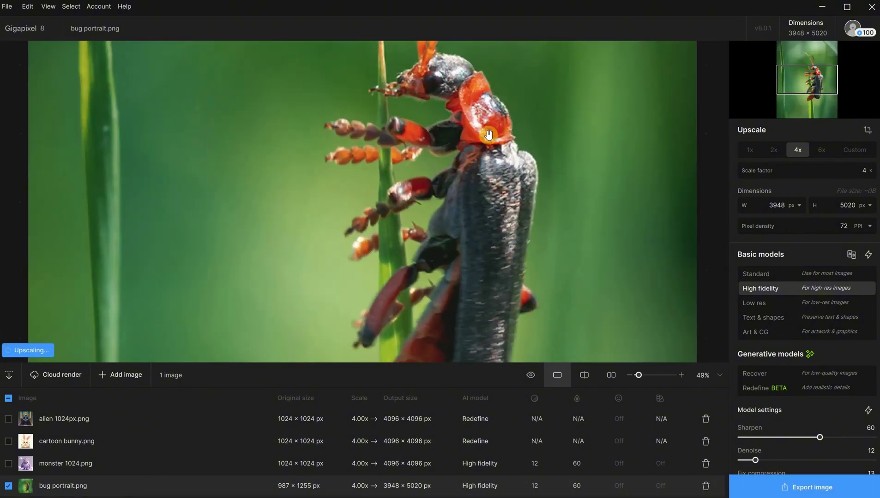
drag(364, 206, 367, 244)
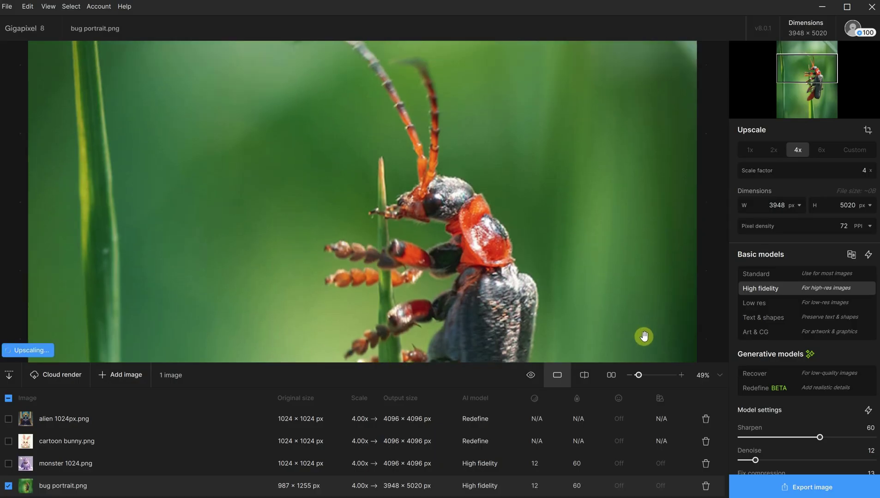
click(868, 255)
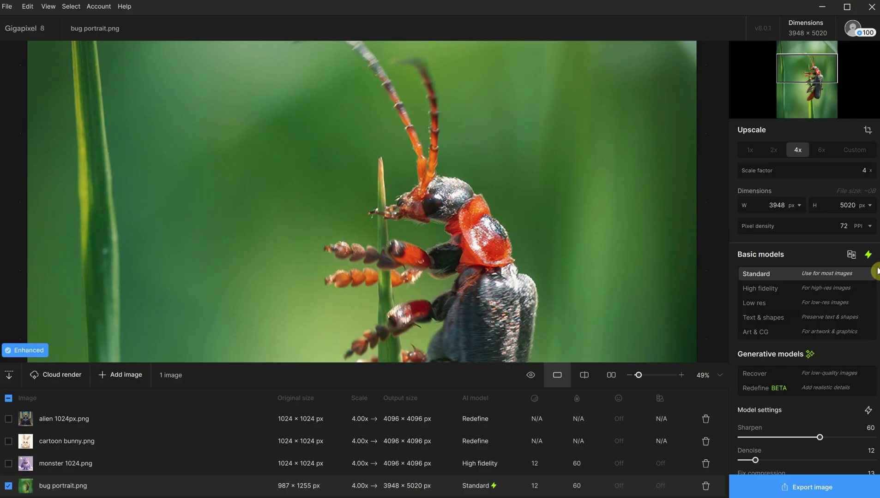
click(496, 249)
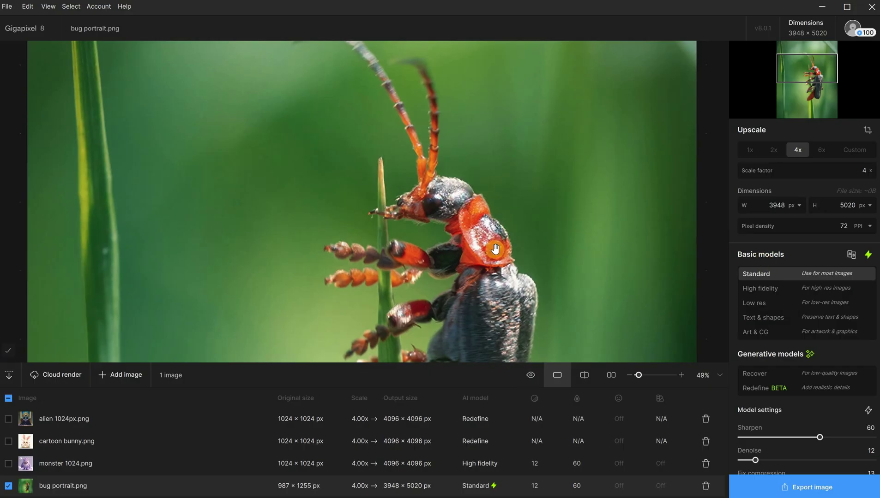
click(495, 249)
Switch the bug portrait to Redefine, render a beetle preview, and toggle it against the original
scroll(496, 273, down, 3)
drag(497, 273, 436, 190)
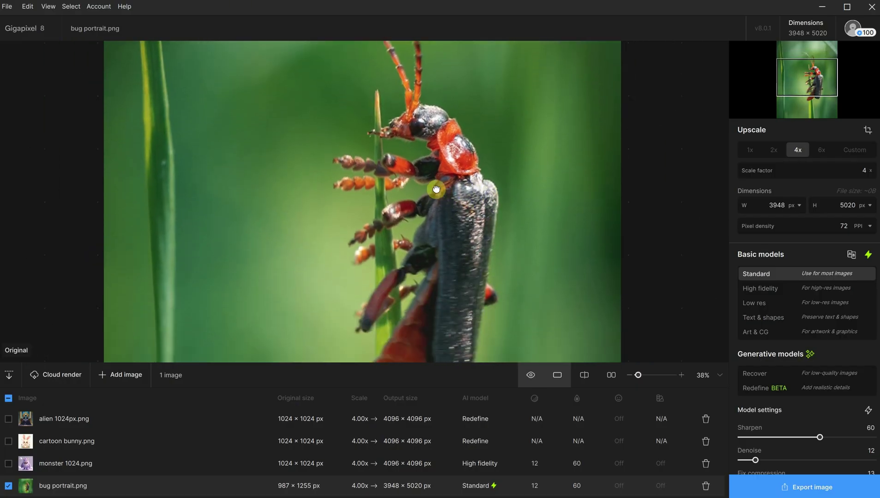
click(793, 386)
scroll(870, 333, down, 2)
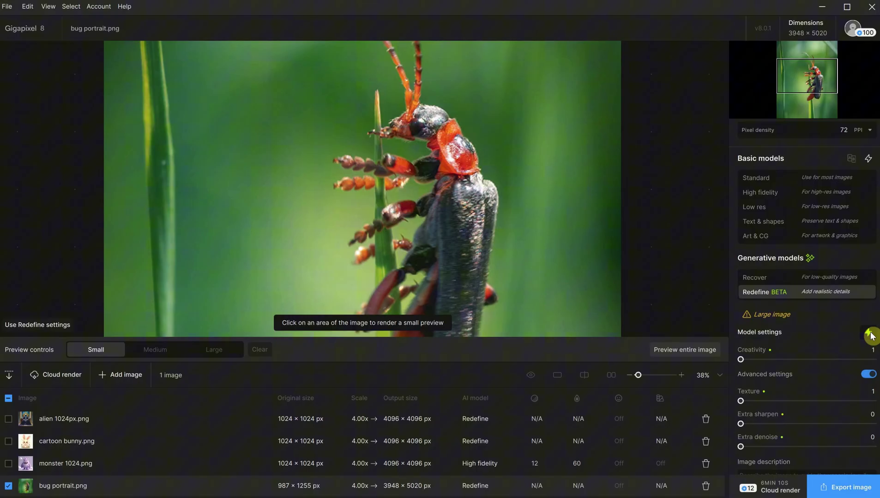
click(411, 158)
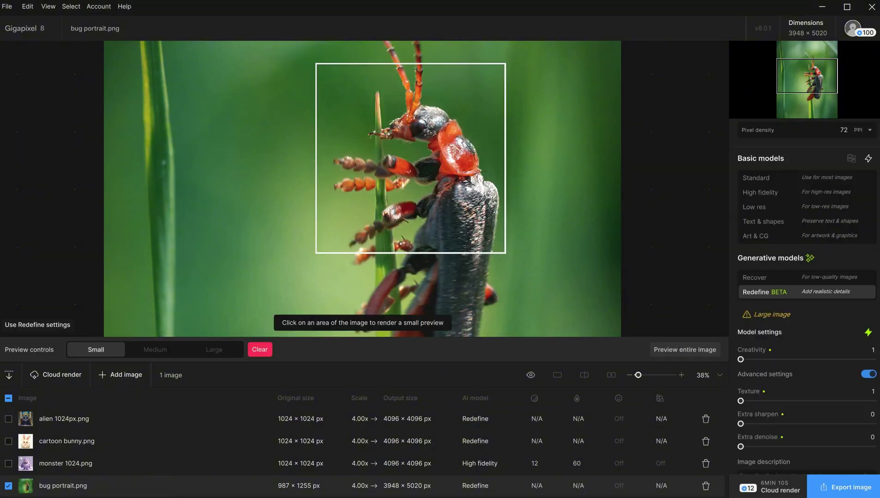
click(529, 376)
click(530, 376)
click(529, 377)
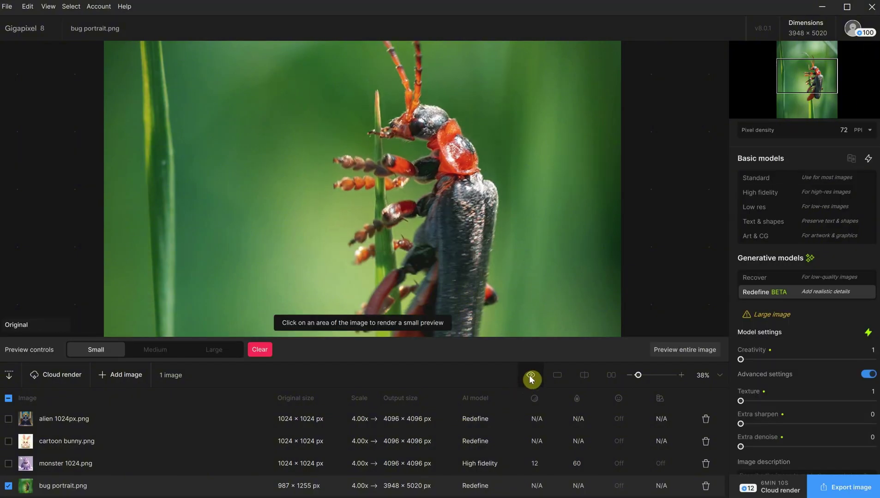
click(531, 378)
scroll(338, 88, up, 3)
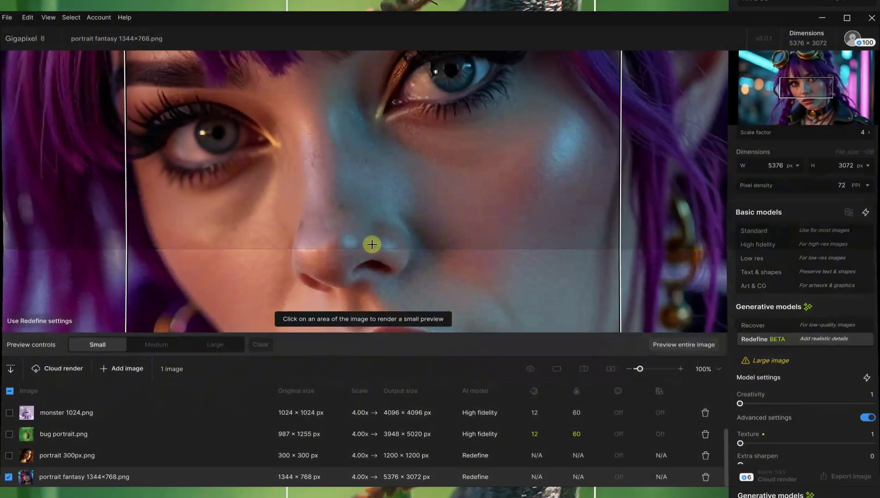
Try the Art & CG model on the fantasy portrait and compare the face with the original
scroll(398, 217, down, 2)
scroll(398, 204, down, 2)
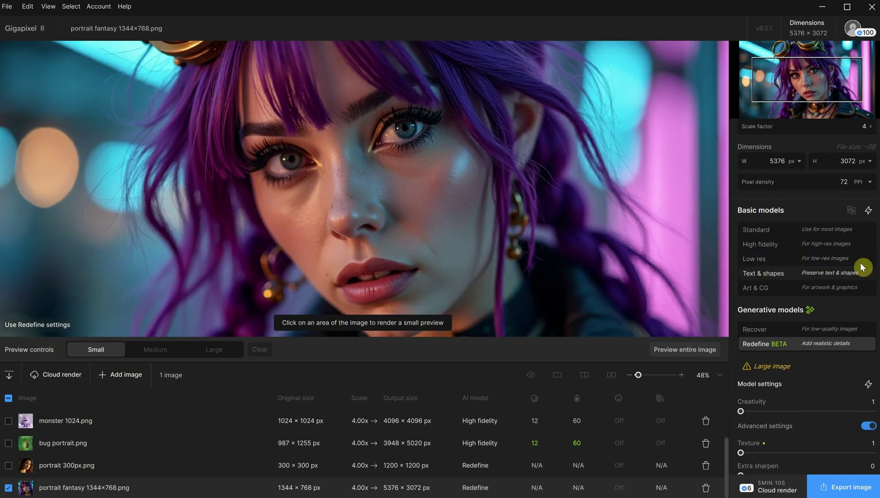
click(762, 288)
scroll(375, 194, up, 4)
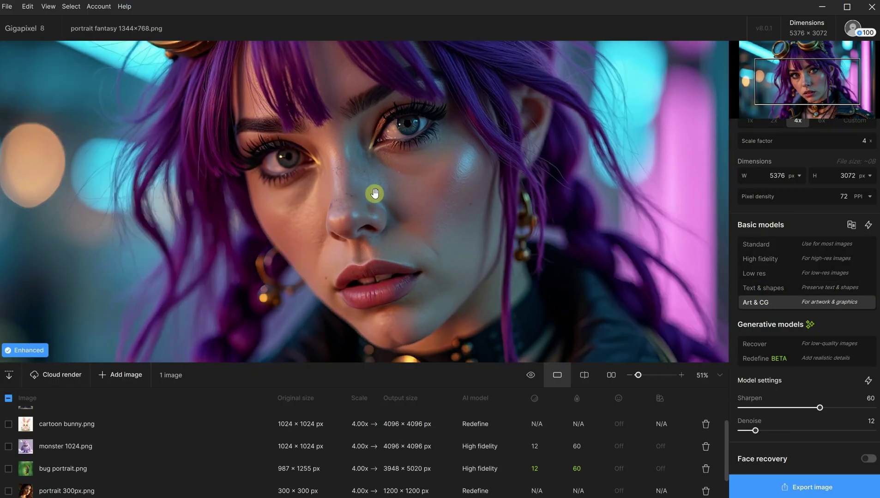
scroll(375, 194, up, 2)
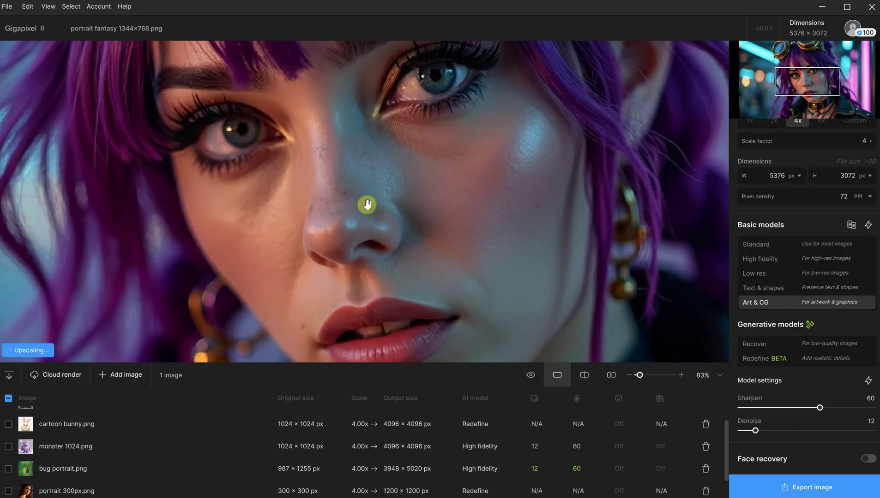
click(391, 274)
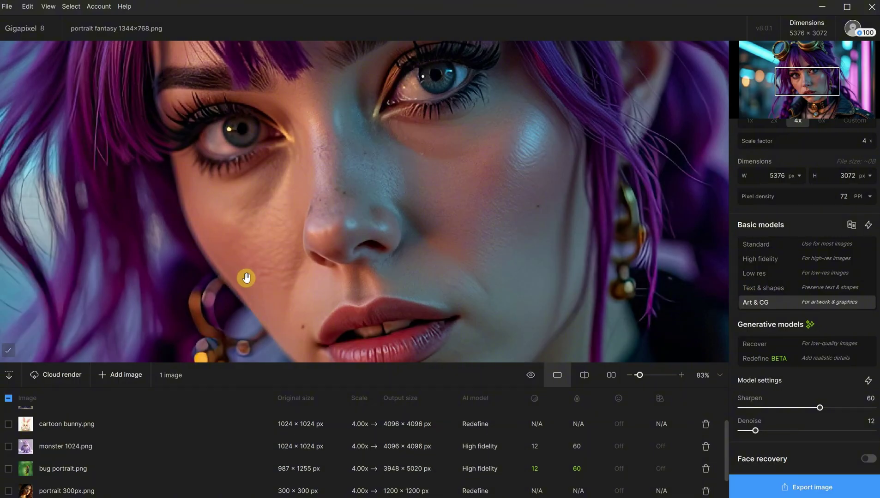
click(440, 257)
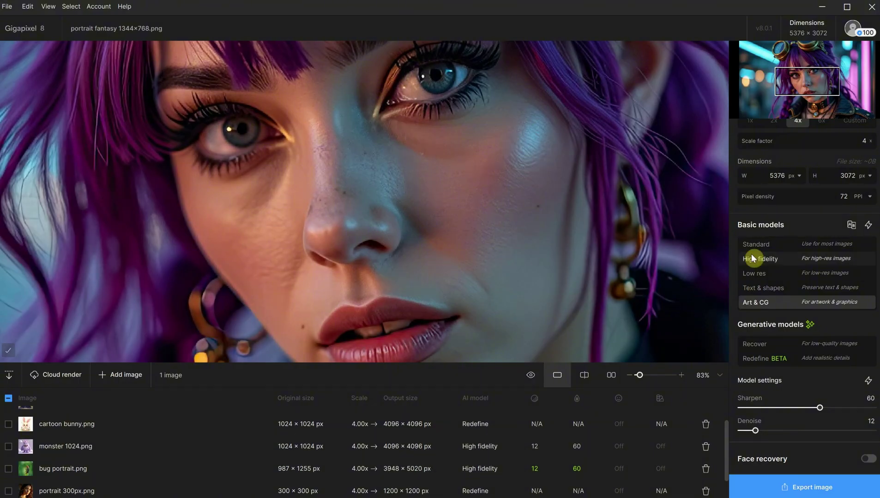
Switch the fantasy portrait to High fidelity and check its face against the original
click(753, 258)
click(429, 262)
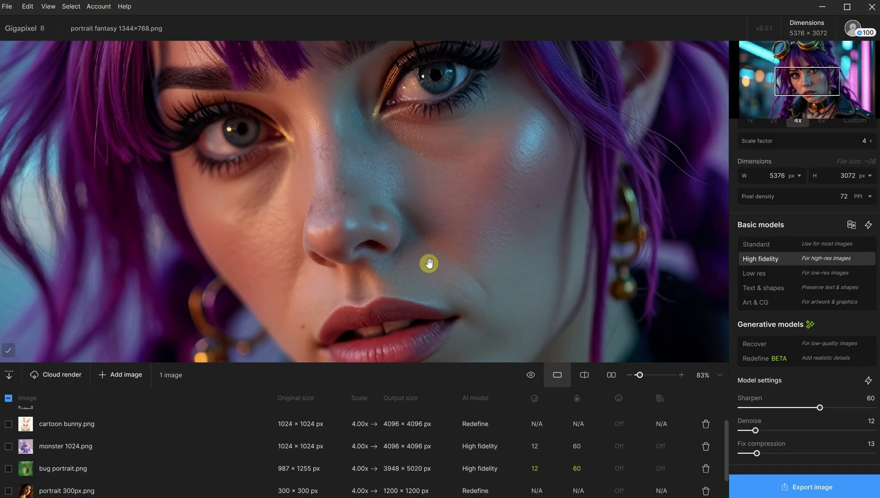
click(428, 263)
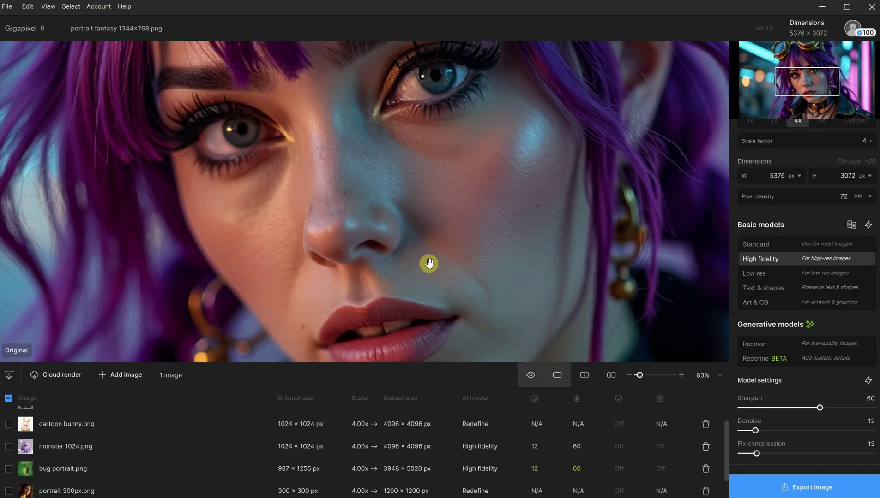
Return the fantasy portrait to Redefine, compare a face preview with the original, and nudge Texture
click(786, 357)
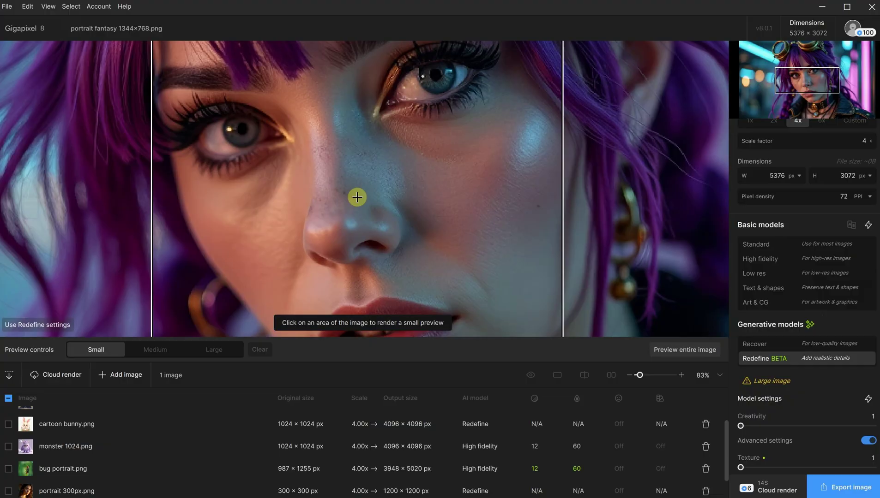
click(371, 191)
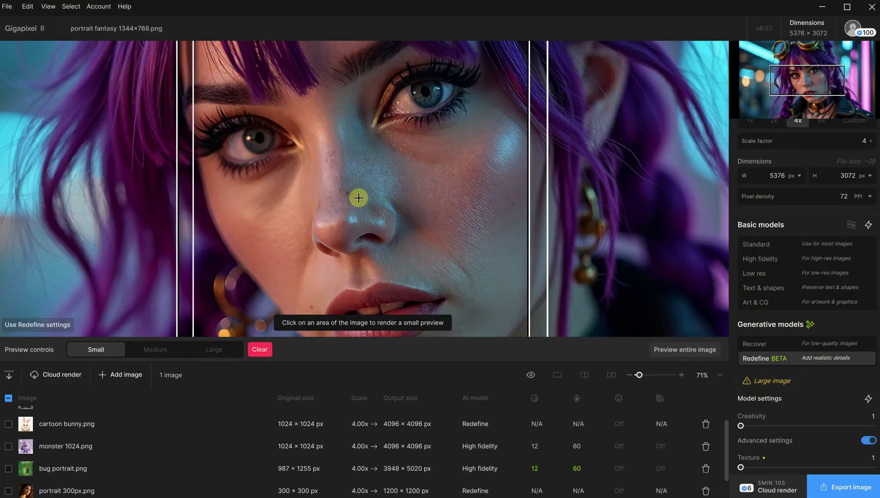
click(534, 377)
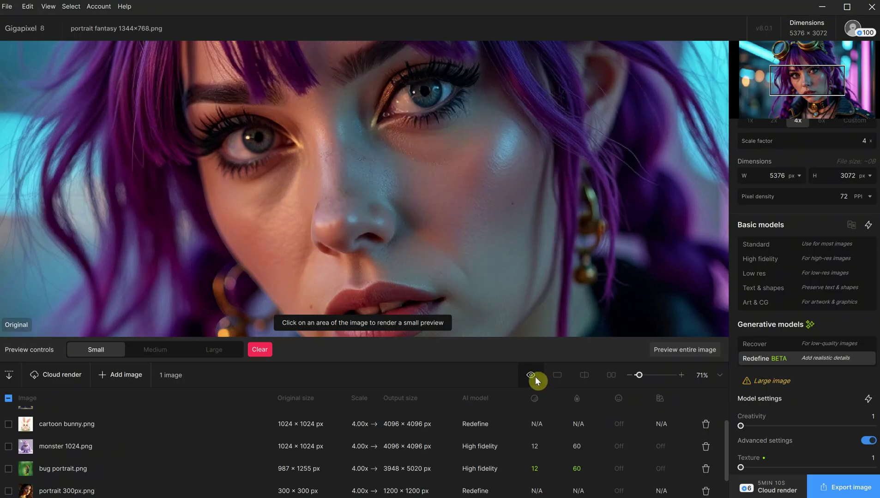
click(535, 377)
scroll(874, 277, down, 3)
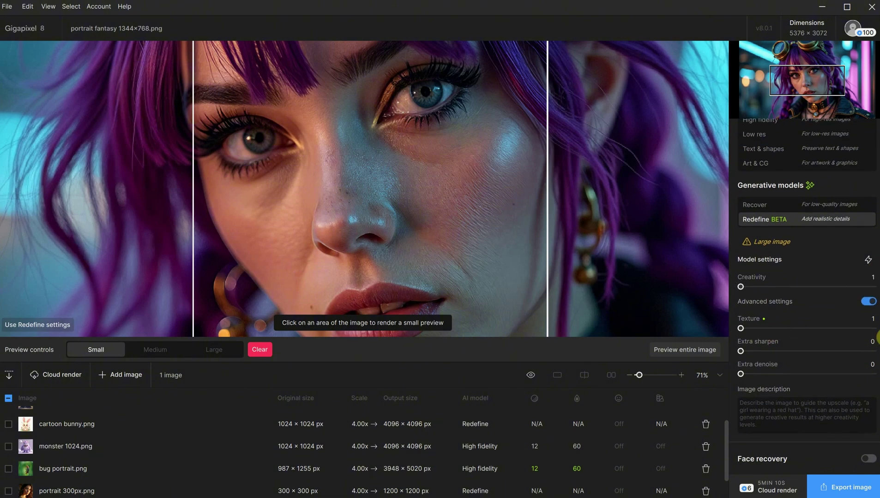
mouse_move(751, 329)
mouse_down()
mouse_move(829, 322)
mouse_move(744, 331)
mouse_up()
Preview the face with Gen. 2 face recovery, compare it with the original, then disable face recovery
click(867, 458)
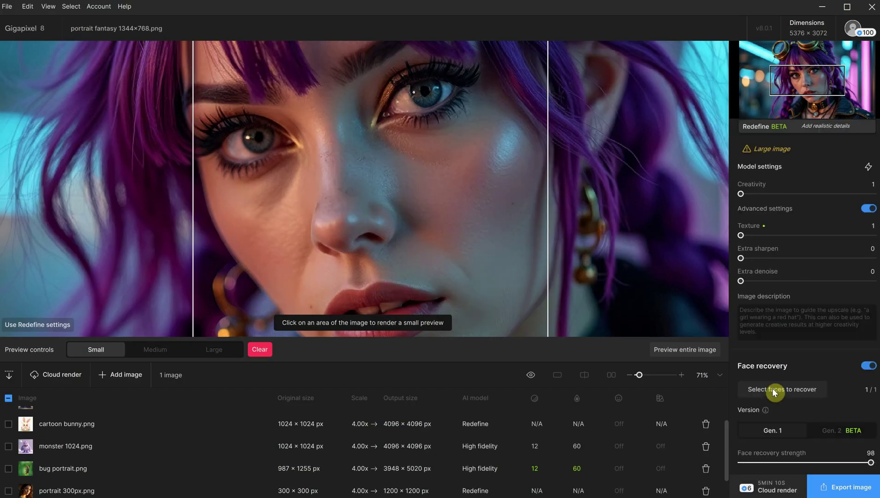
click(783, 425)
click(834, 430)
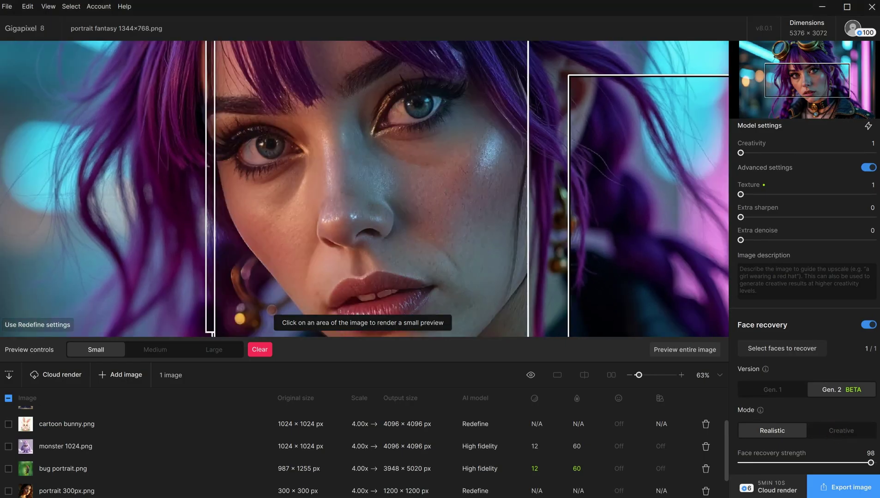
click(532, 375)
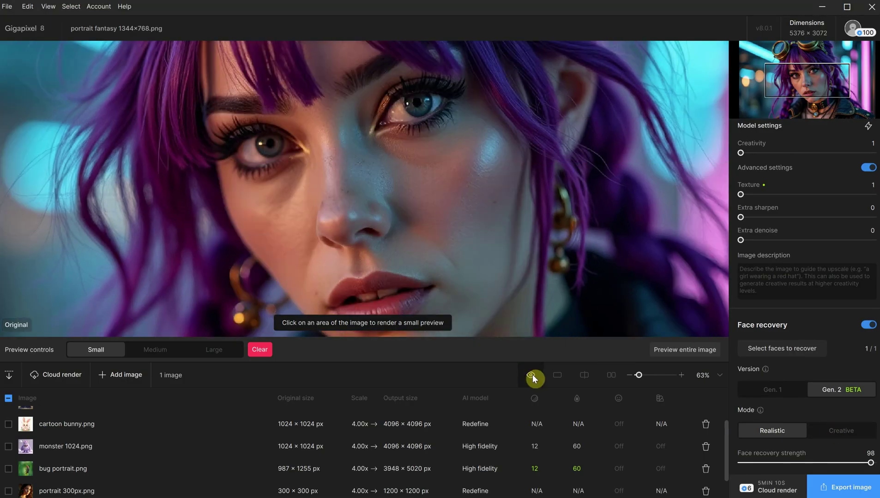
click(532, 375)
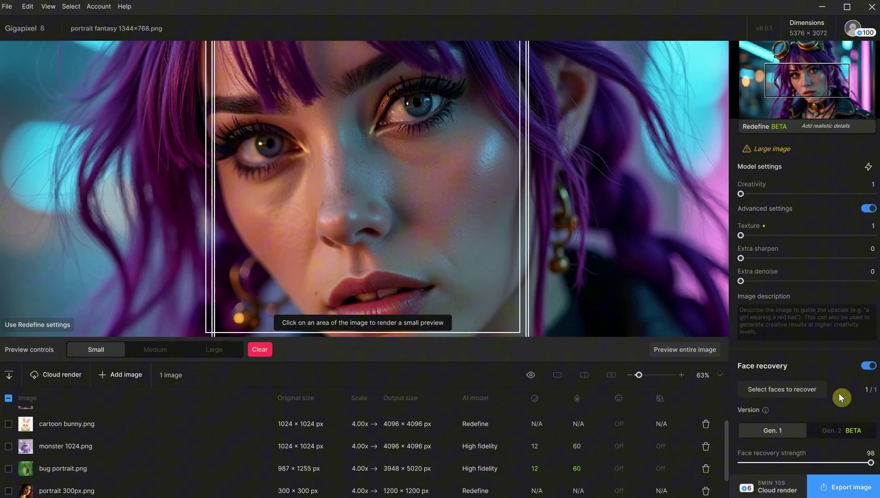
click(420, 180)
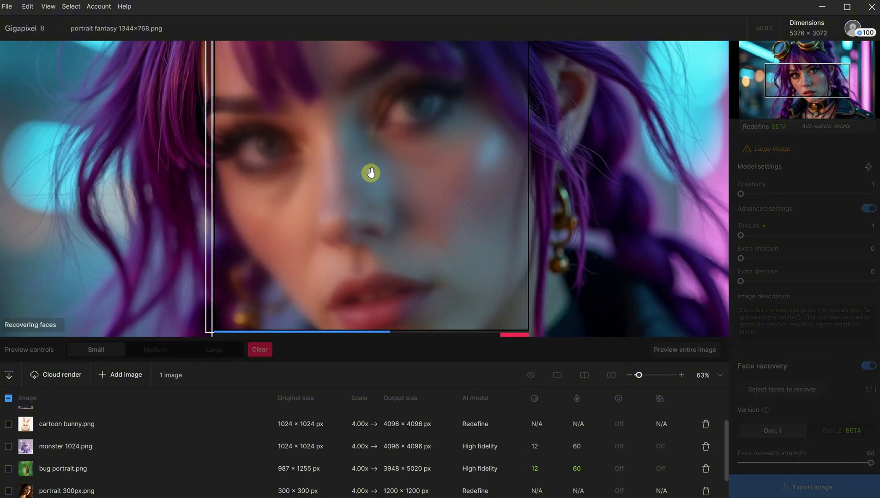
click(869, 368)
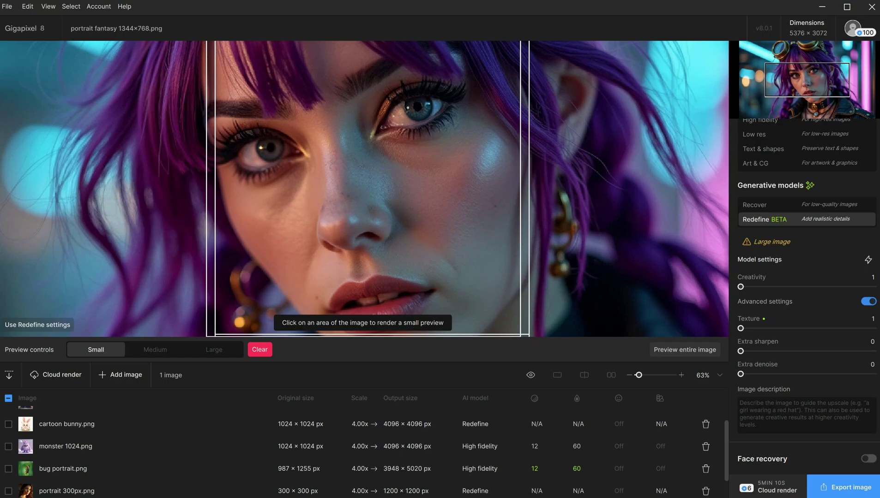
Export the Redefine portrait as a 5376×3072 PNG and inspect the goggles and eyes up close
click(834, 488)
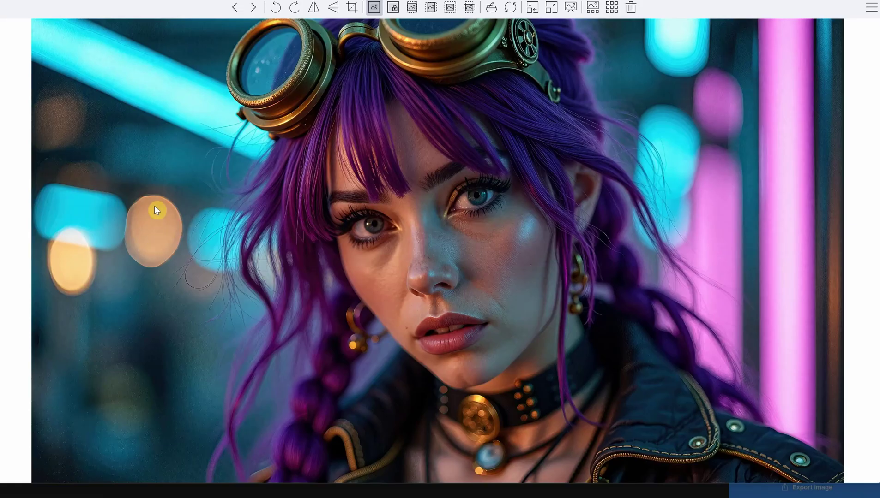
scroll(155, 206, up, 3)
drag(129, 140, 219, 208)
drag(647, 277, 538, 302)
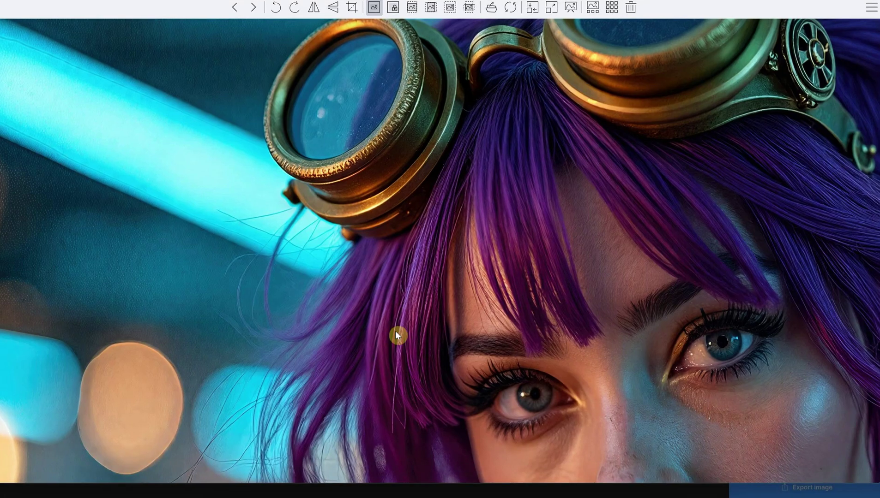
Pan the zoomed exported portrait to centre her face and earrings in the viewer
drag(689, 387, 534, 134)
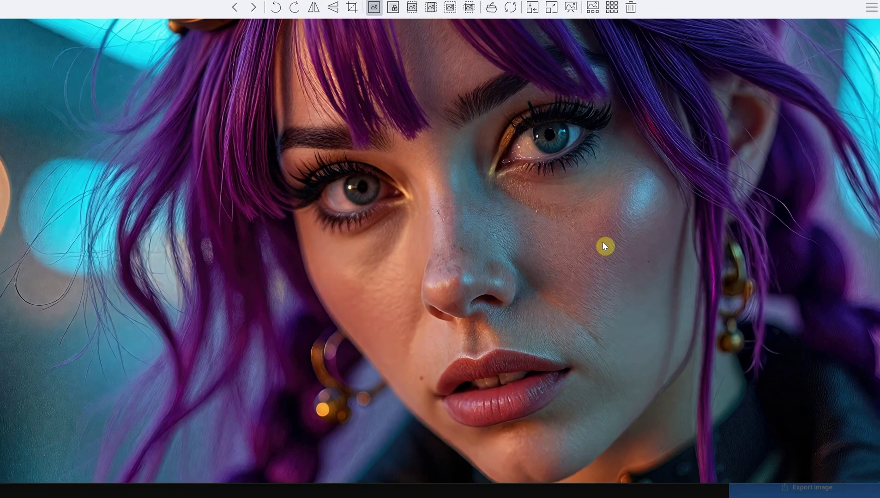